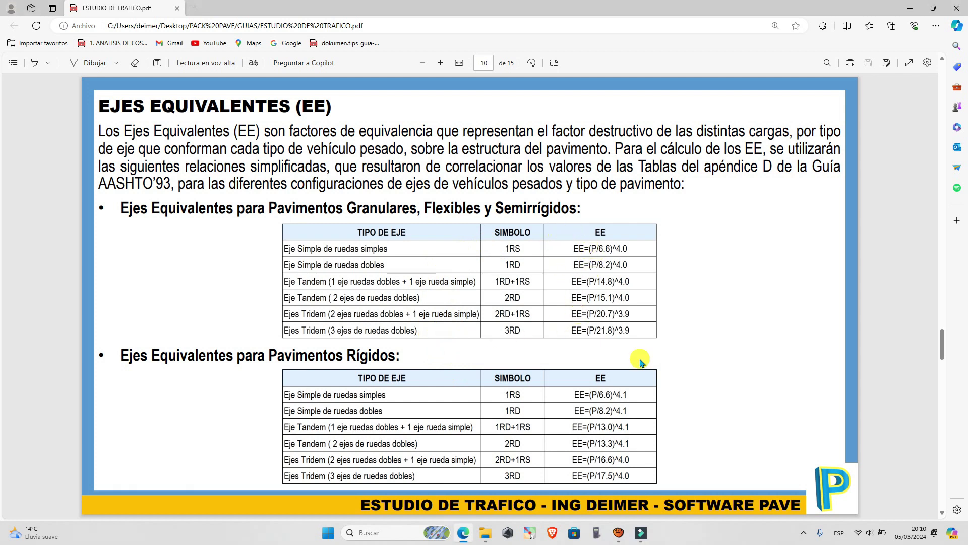
# Step: Advance the traffic study guide to page 11 and switch to Software PAVE in a maximized window
pyautogui.scroll(-5, 641, 362)
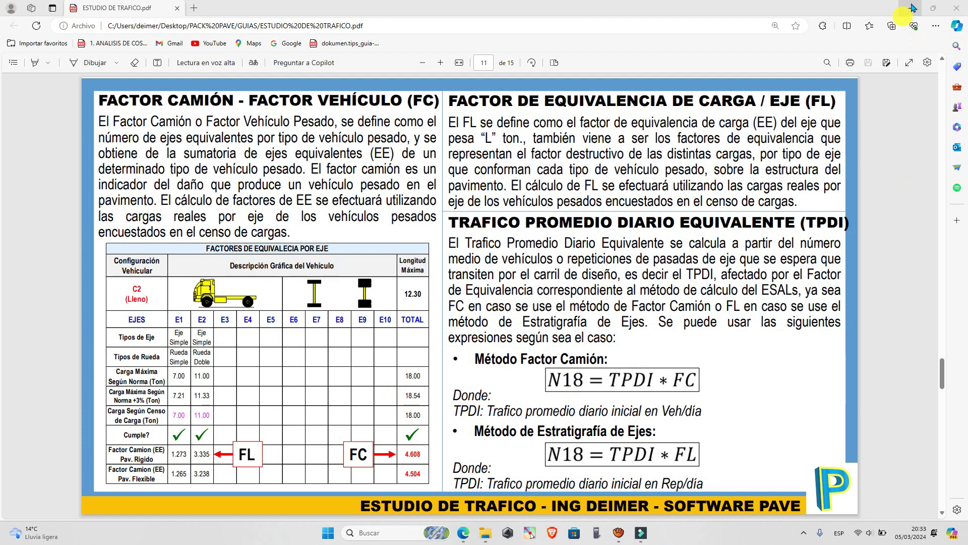
pyautogui.click(914, 8)
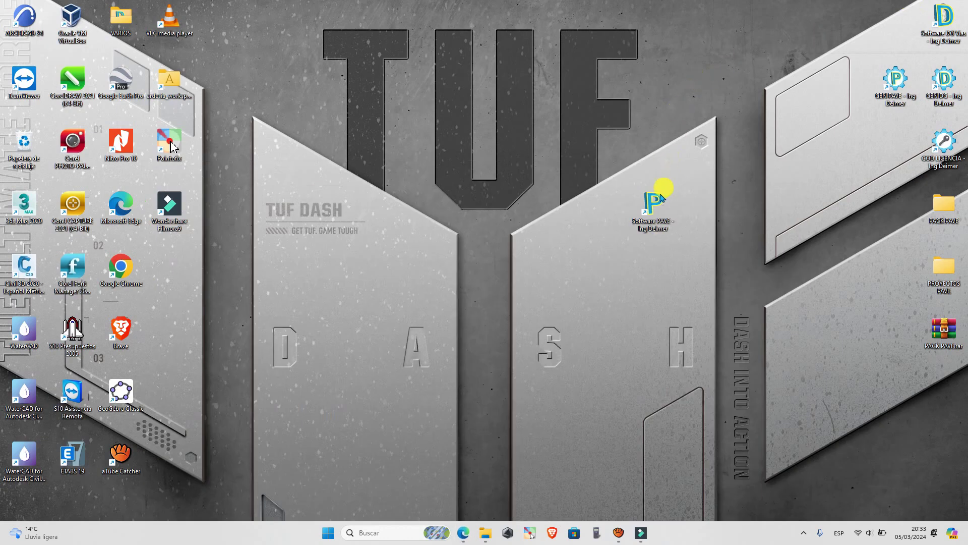
pyautogui.doubleClick(653, 226)
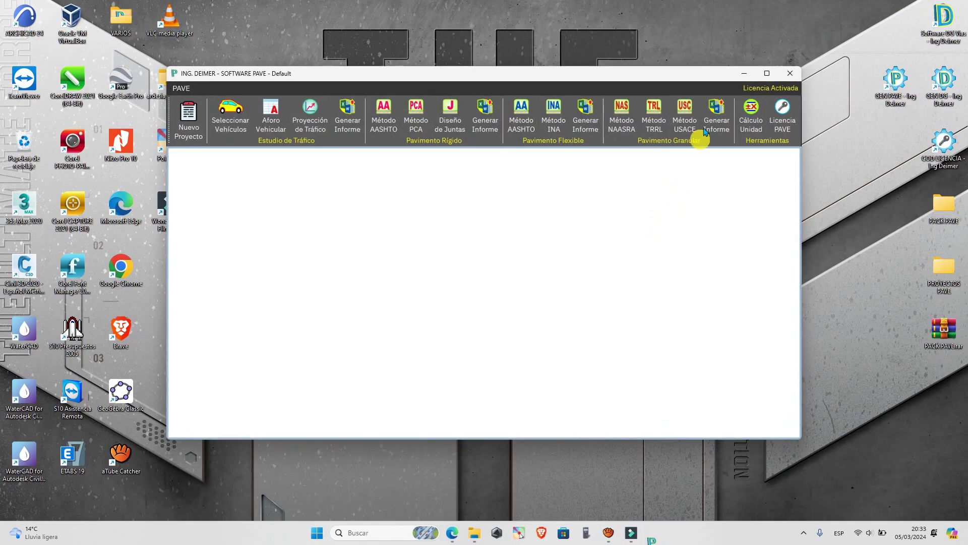
pyautogui.click(768, 71)
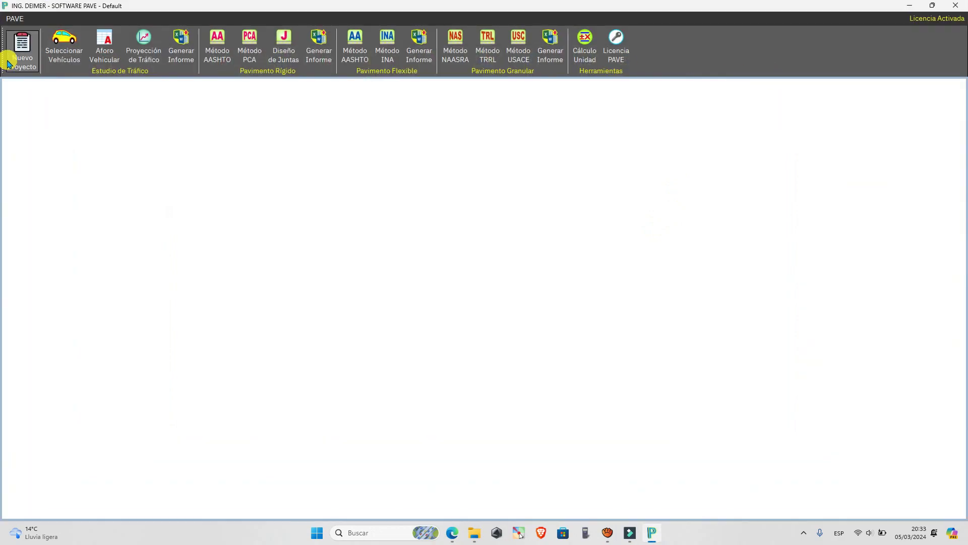
# Step: Load the saved project PROYECTO AYACUCHO and start it
pyautogui.click(21, 51)
pyautogui.click(137, 323)
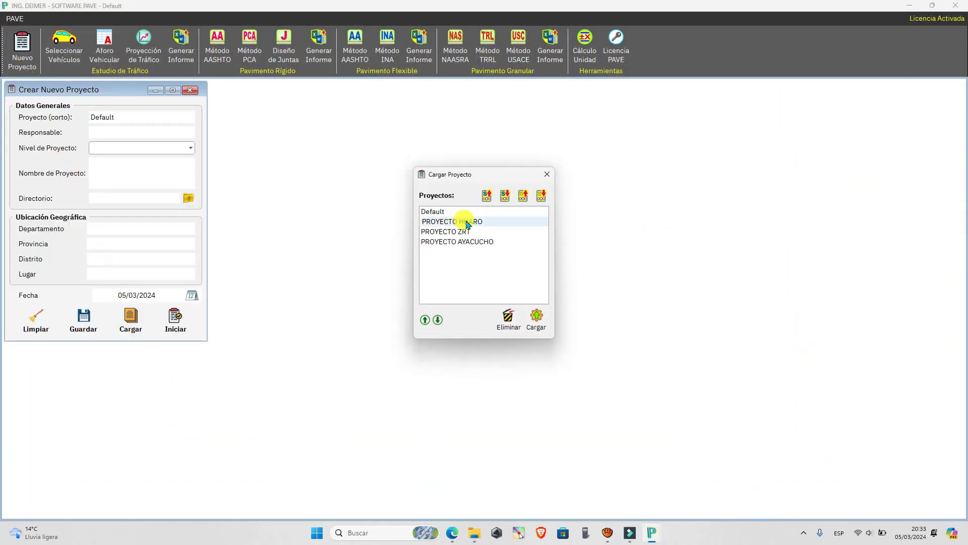
pyautogui.doubleClick(473, 243)
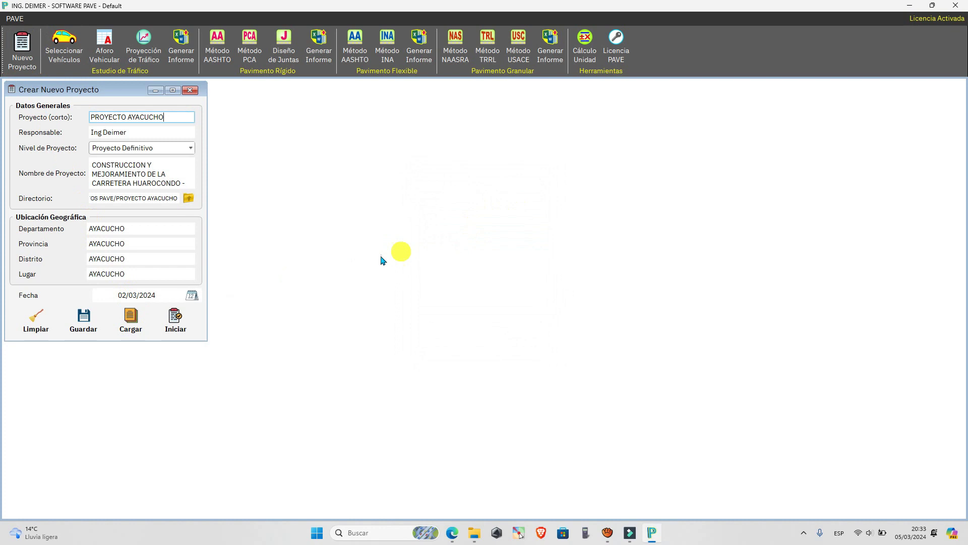
pyautogui.click(176, 319)
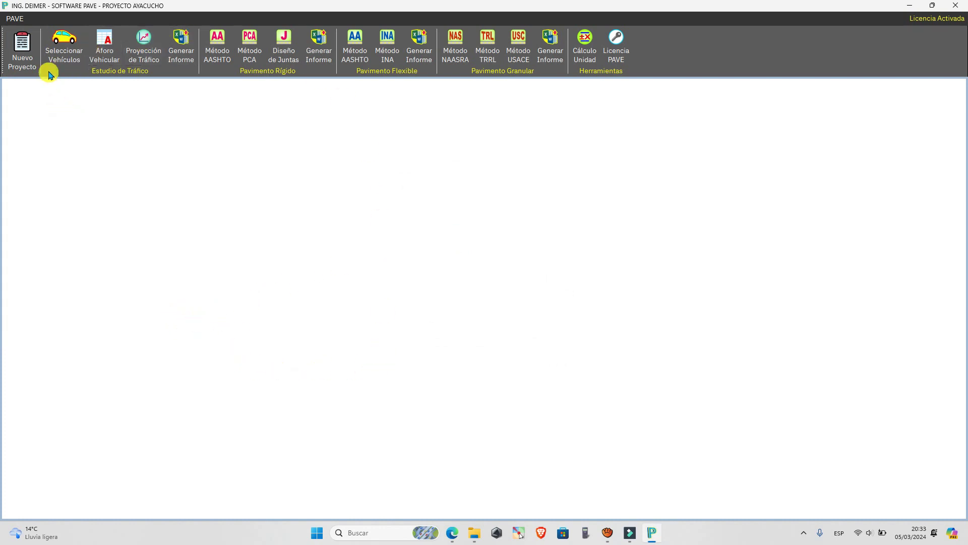
# Step: Open the vehicle selection and show the Factor Camión analysis for the C2 truck
pyautogui.click(64, 46)
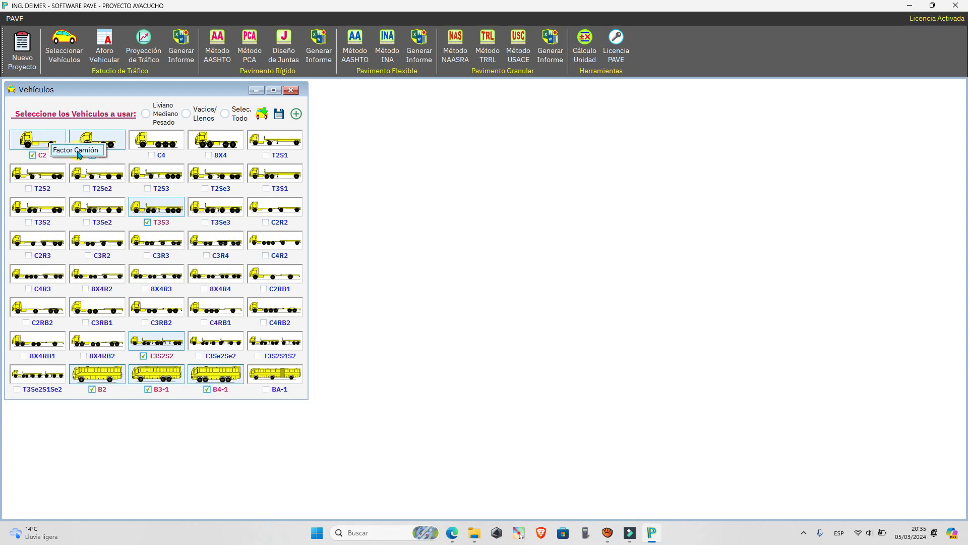
pyautogui.click(80, 155)
pyautogui.click(482, 83)
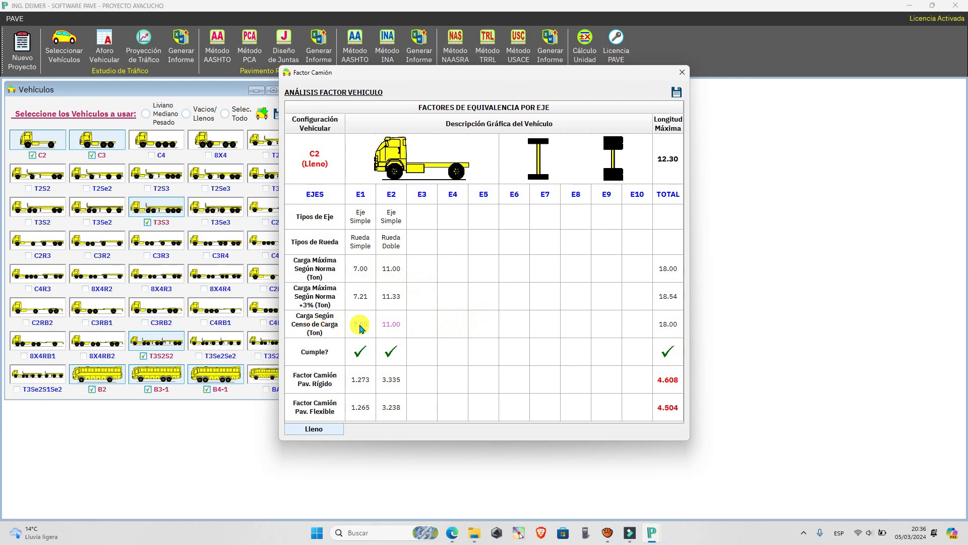
# Step: Examine the census load row of the C2 truck, including axles E1 and E2 and the total
pyautogui.click(361, 327)
pyautogui.click(392, 327)
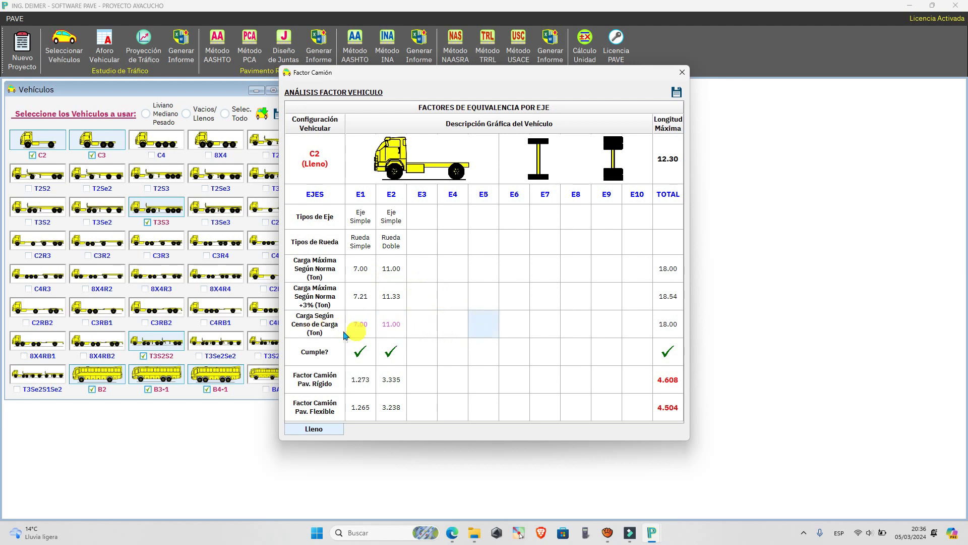
pyautogui.moveTo(315, 326); pyautogui.dragTo(669, 325)
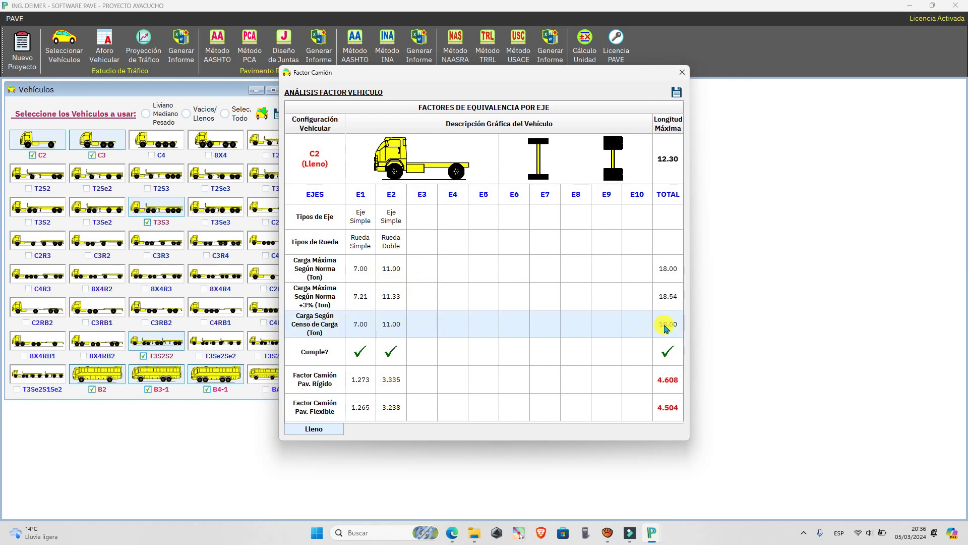
pyautogui.click(668, 326)
pyautogui.click(361, 328)
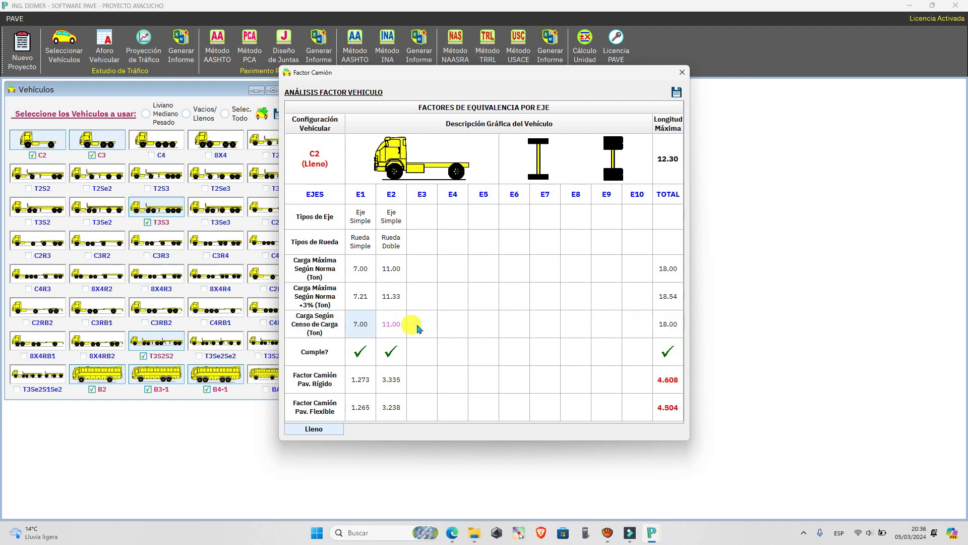
pyautogui.click(411, 326)
pyautogui.click(361, 325)
pyautogui.click(423, 327)
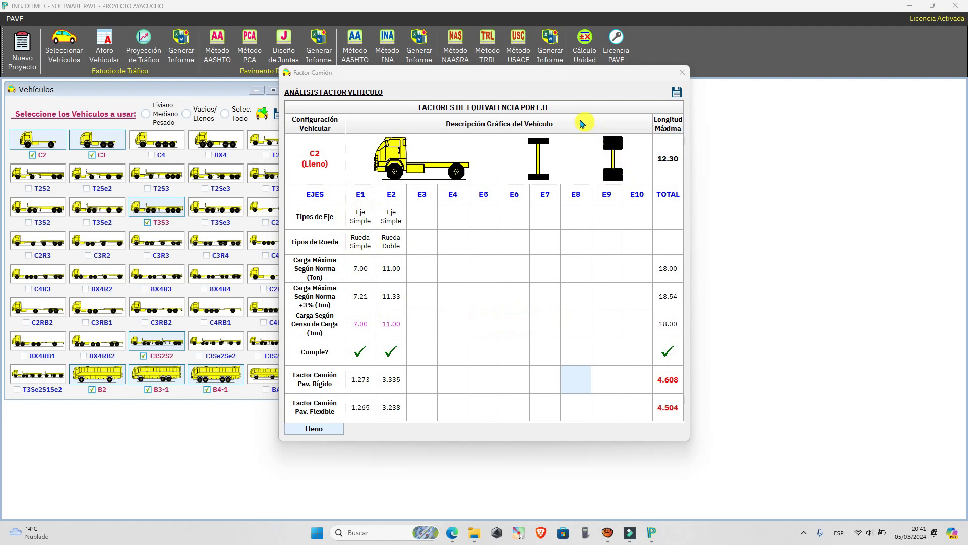
# Step: Set the C2 truck's census load on axle E1 to 5 tons
pyautogui.doubleClick(366, 329)
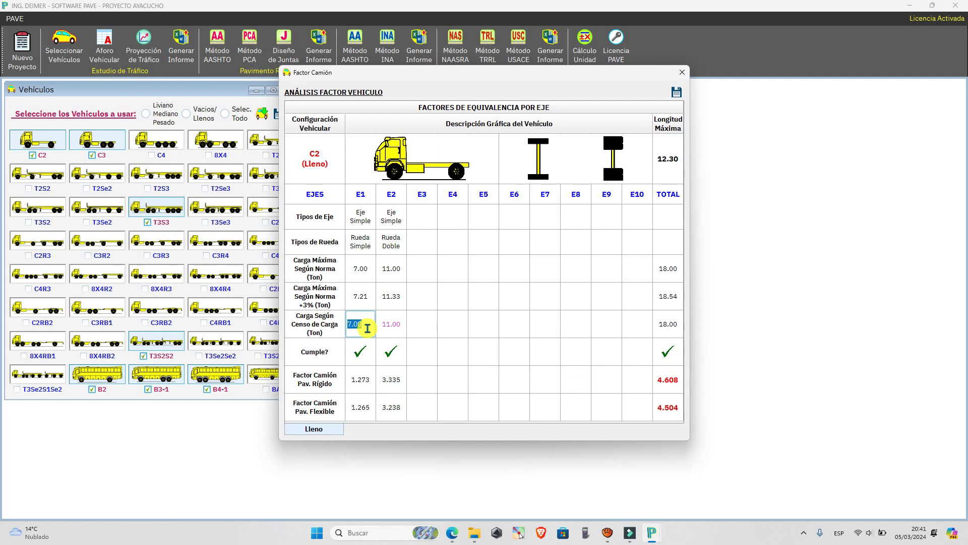
pyautogui.write('5')
pyautogui.press('Return')
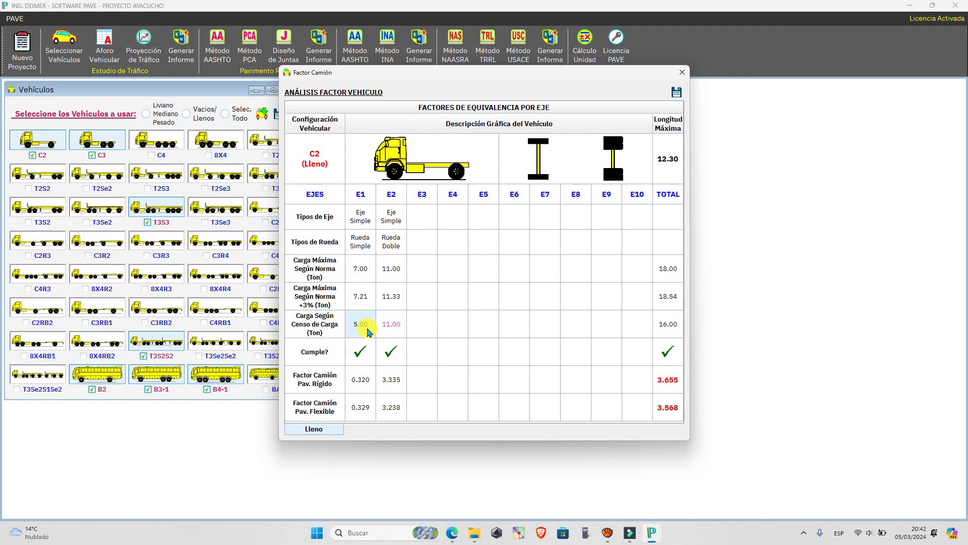
pyautogui.click(396, 244)
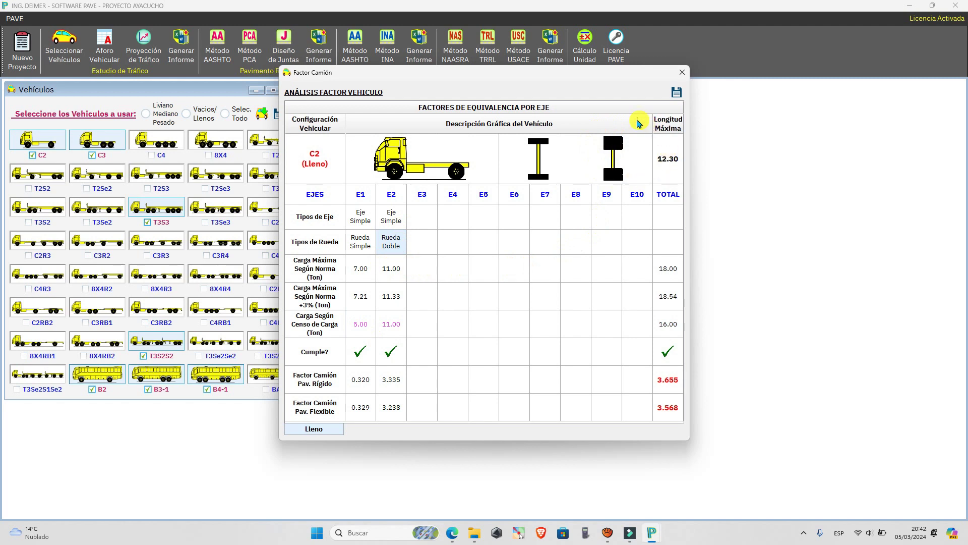
# Step: Set the C2 truck's census load on axle E2 to 9 tons and check the Cumple? row against the maximum loads
pyautogui.doubleClick(402, 329)
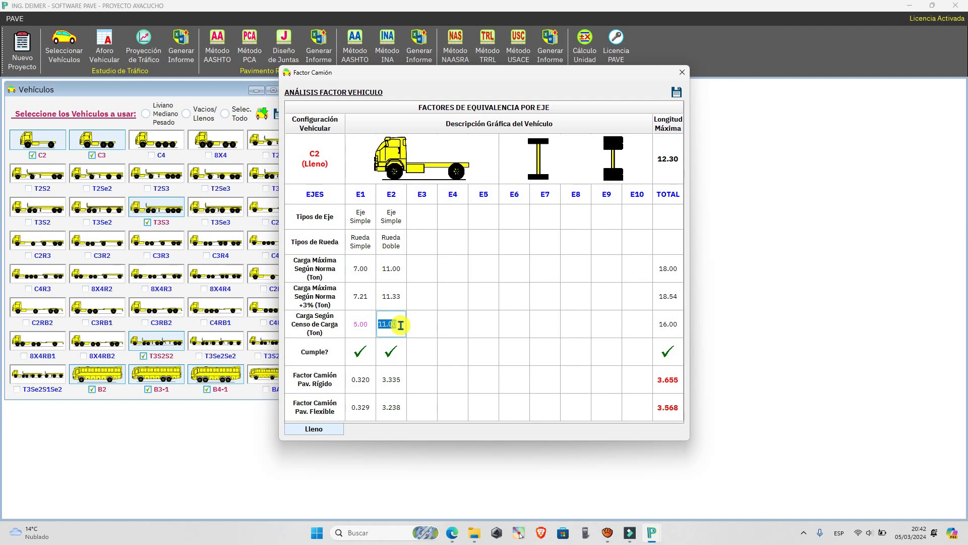
pyautogui.write('9')
pyautogui.press('Return')
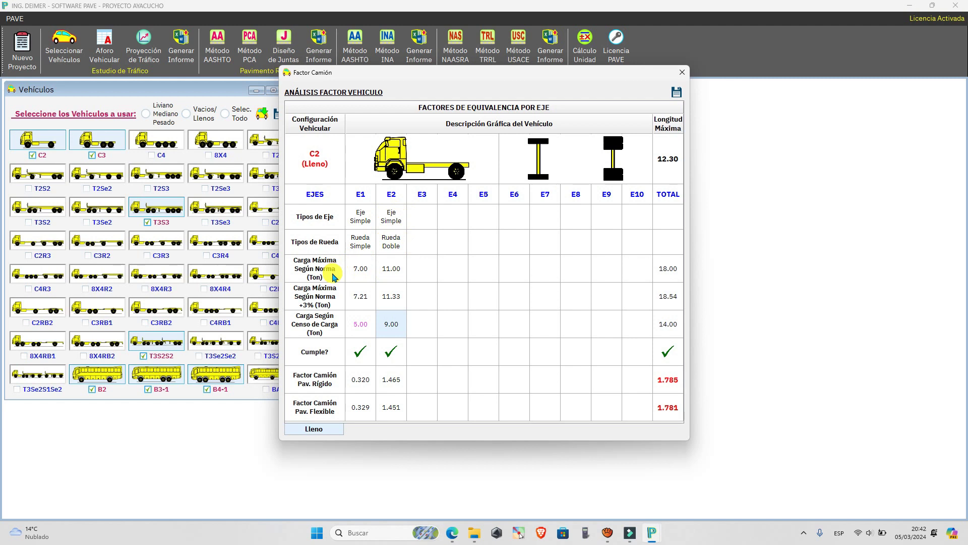
pyautogui.click(398, 275)
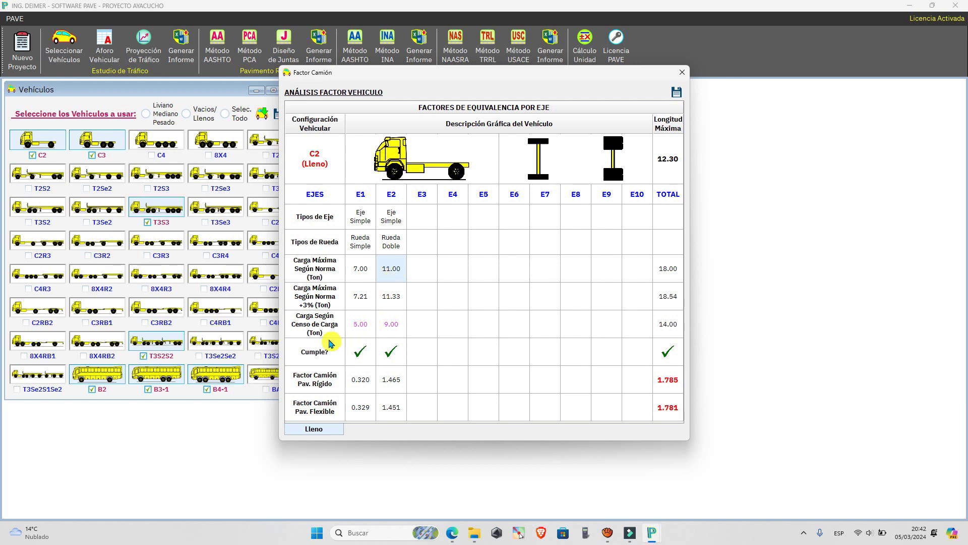
pyautogui.moveTo(318, 350); pyautogui.dragTo(672, 352)
pyautogui.click(673, 351)
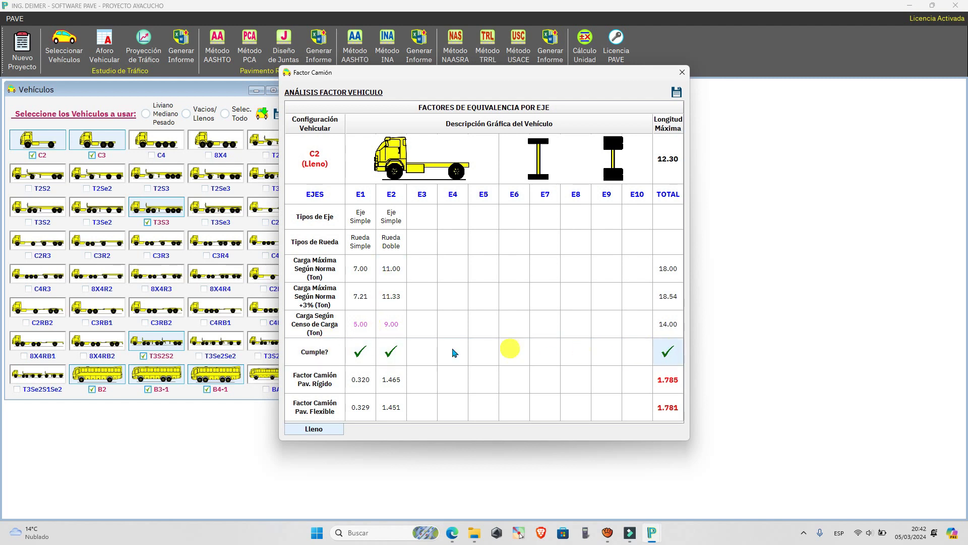
pyautogui.moveTo(314, 348); pyautogui.dragTo(674, 357)
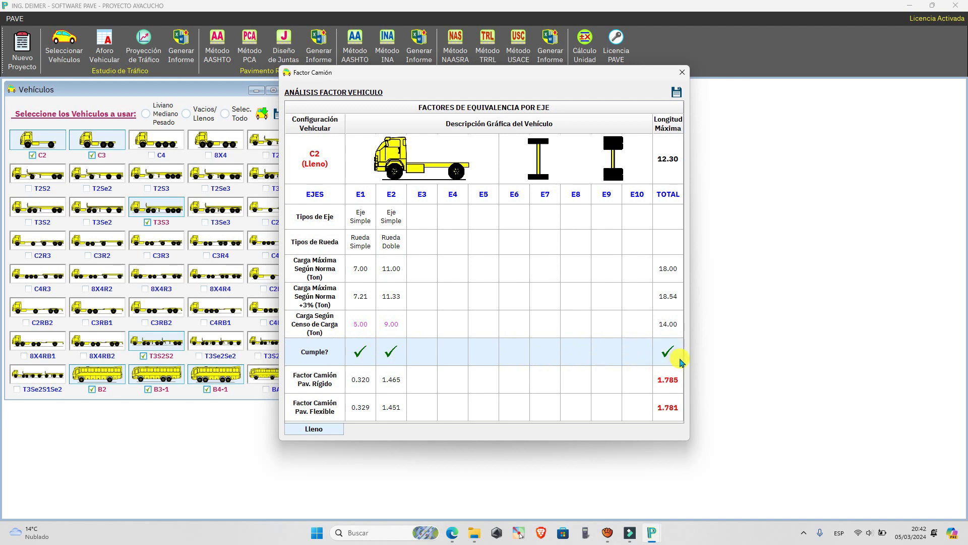
pyautogui.click(674, 356)
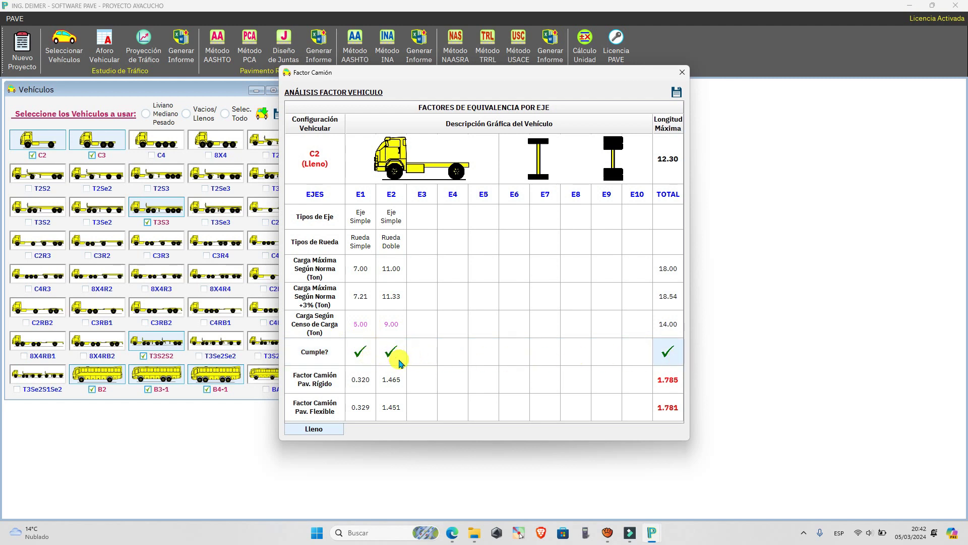
# Step: Test axle E2 with a census load of 15 tons and restore it to 9 tons
pyautogui.doubleClick(394, 328)
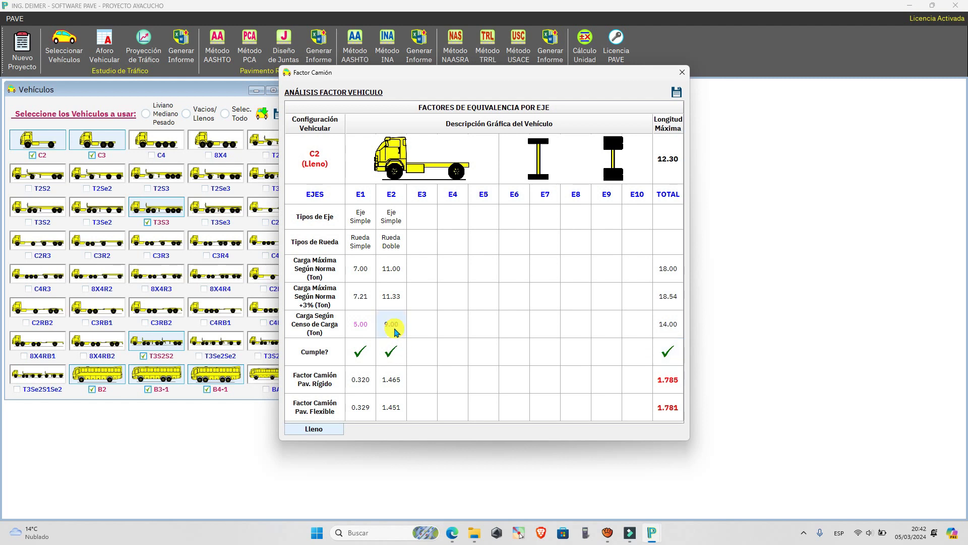
pyautogui.write('15')
pyautogui.press('Return')
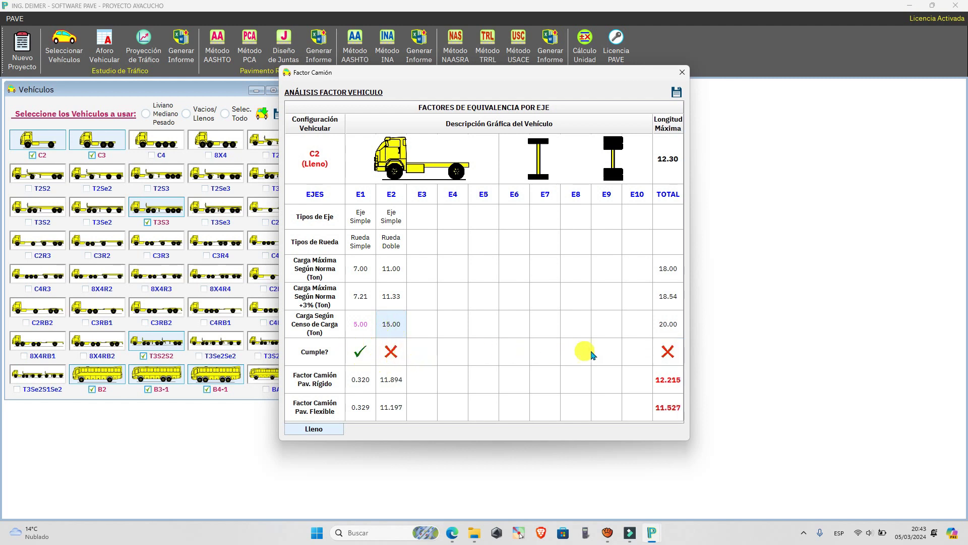
pyautogui.doubleClick(385, 328)
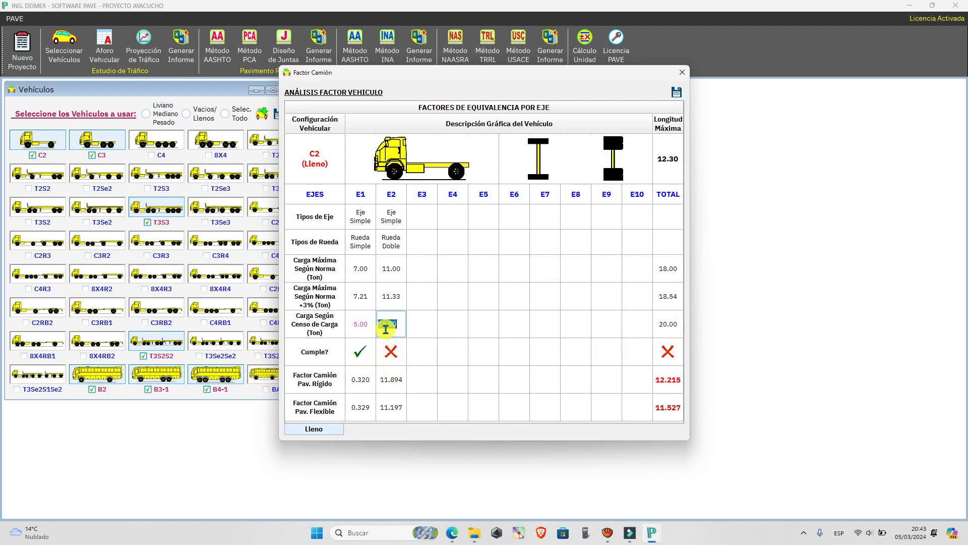
pyautogui.write('9')
pyautogui.press('Return')
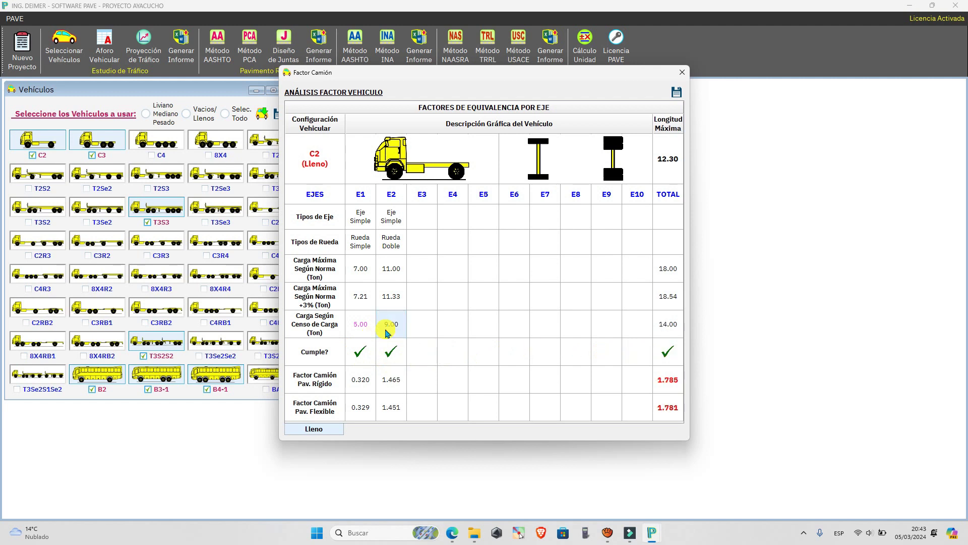
pyautogui.click(447, 352)
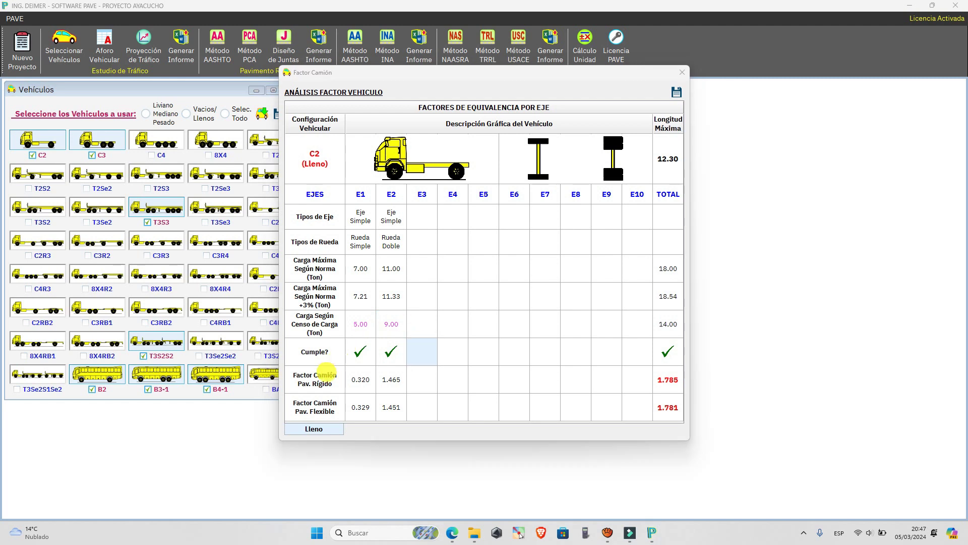
# Step: Examine the Factor Camión rows of the C2 truck for rigid and flexible pavement
pyautogui.moveTo(328, 380); pyautogui.dragTo(670, 387)
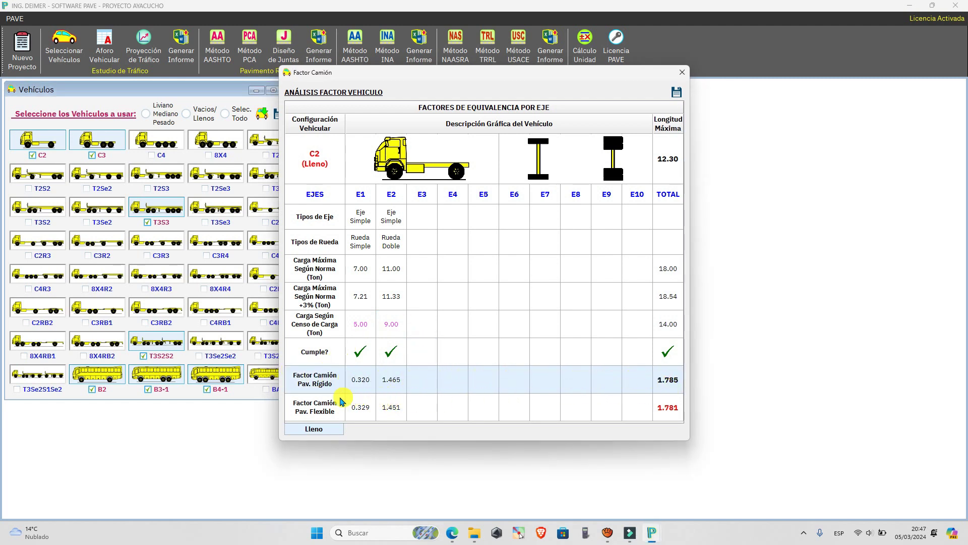
pyautogui.click(328, 348)
pyautogui.click(352, 384)
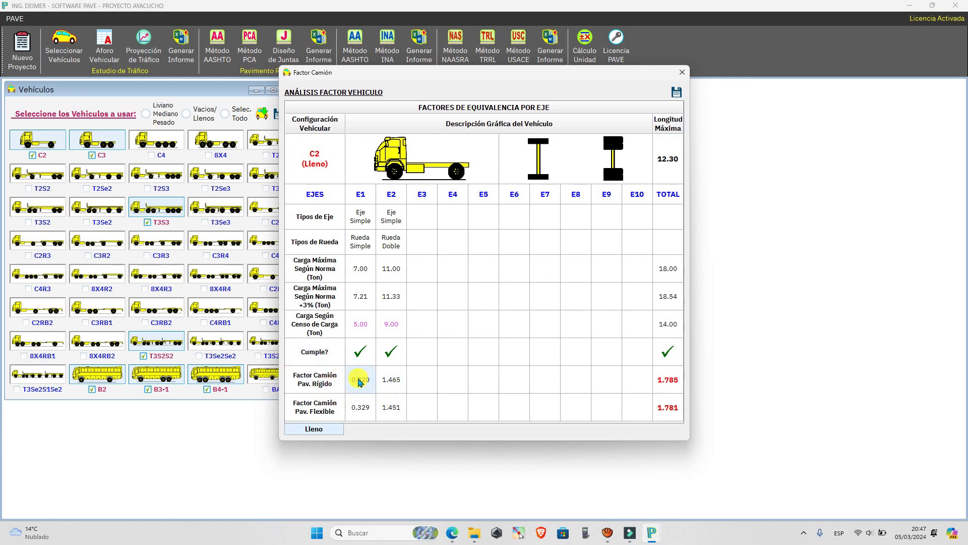
pyautogui.moveTo(302, 382); pyautogui.dragTo(543, 383)
pyautogui.moveTo(325, 404); pyautogui.dragTo(425, 396)
pyautogui.click(417, 392)
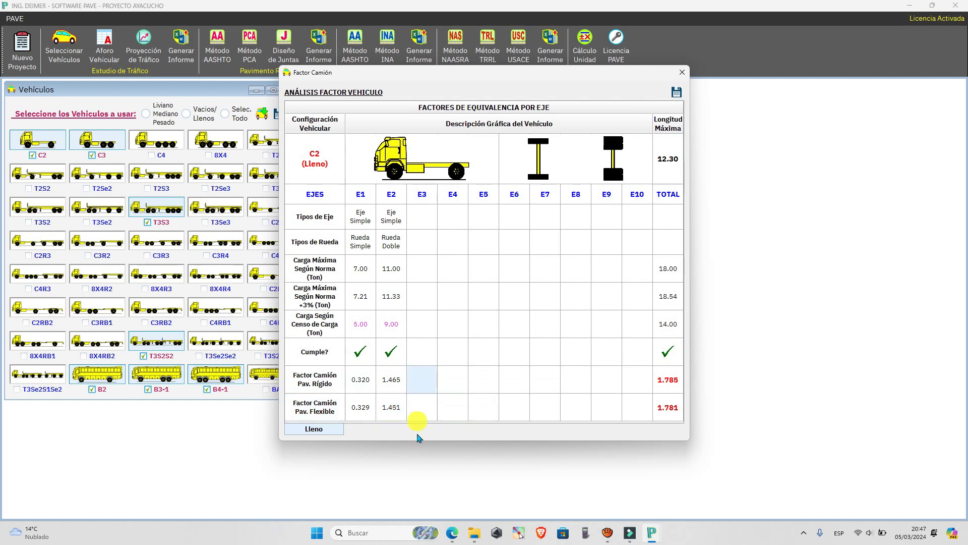
# Step: Consult the Ejes Equivalentes formulas on page 10 of the PDF guide in Edge and return to PAVE to compare the rigid pavement factors
pyautogui.click(455, 538)
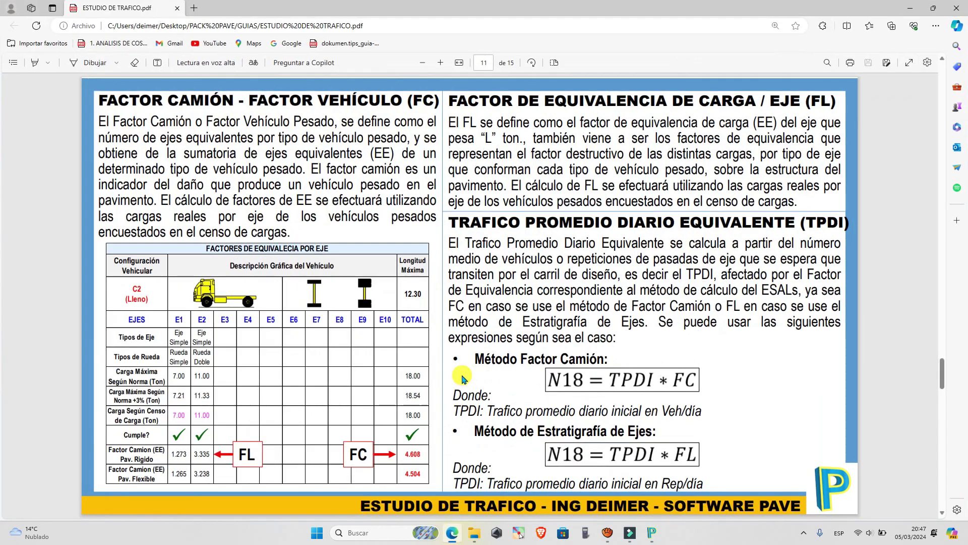
pyautogui.scroll(2, 462, 379)
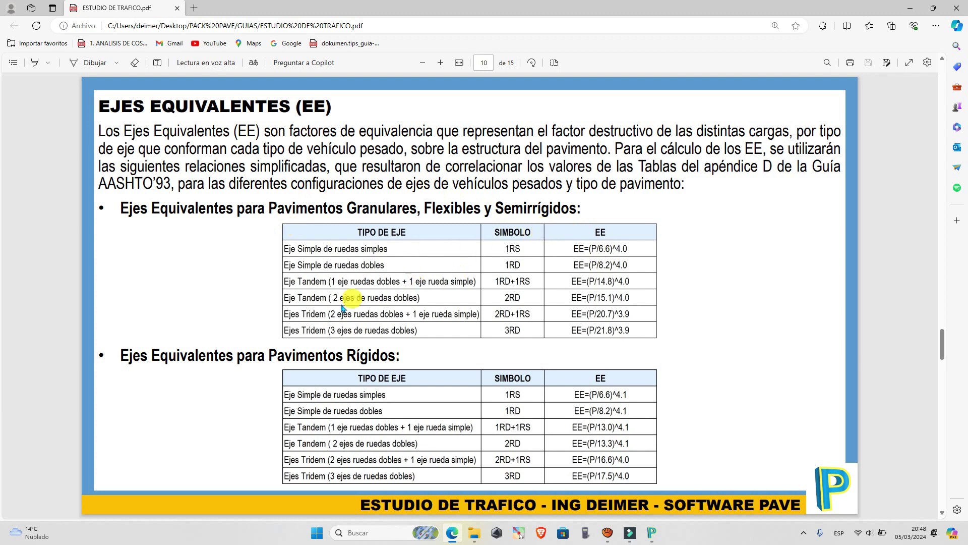
pyautogui.click(910, 8)
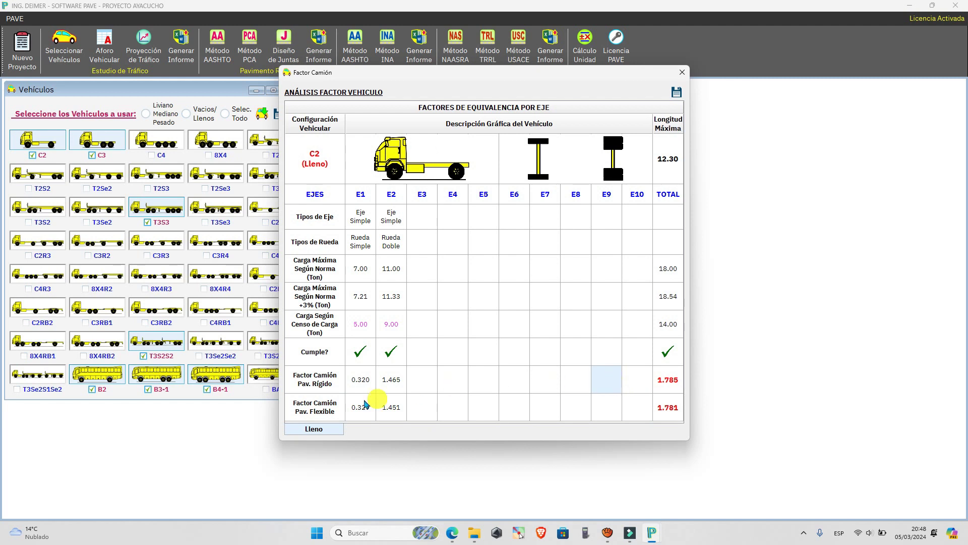
pyautogui.moveTo(327, 381); pyautogui.dragTo(660, 379)
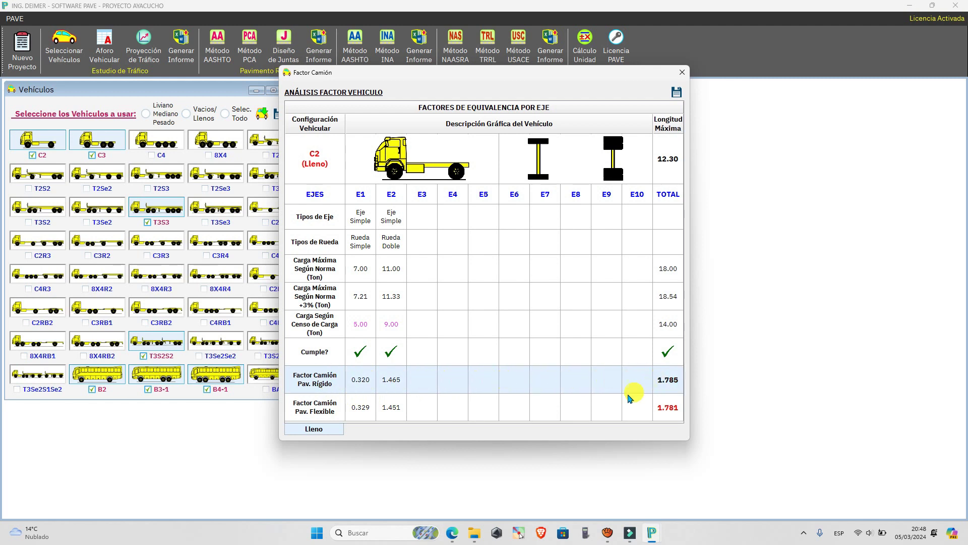
pyautogui.click(565, 397)
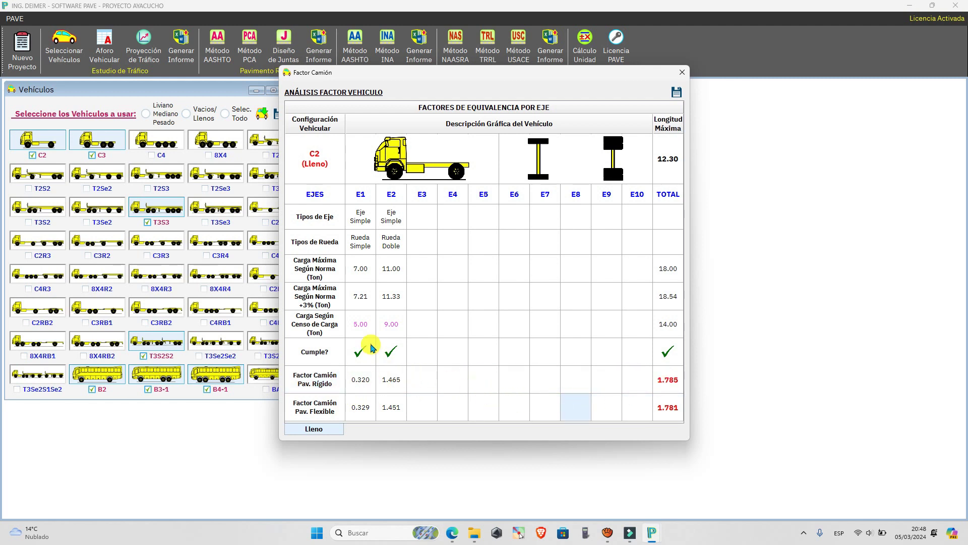
# Step: Test a census load of 7 tons on axle E2 of the C2 truck and compare its rigid and flexible pavement factors
pyautogui.click(391, 328)
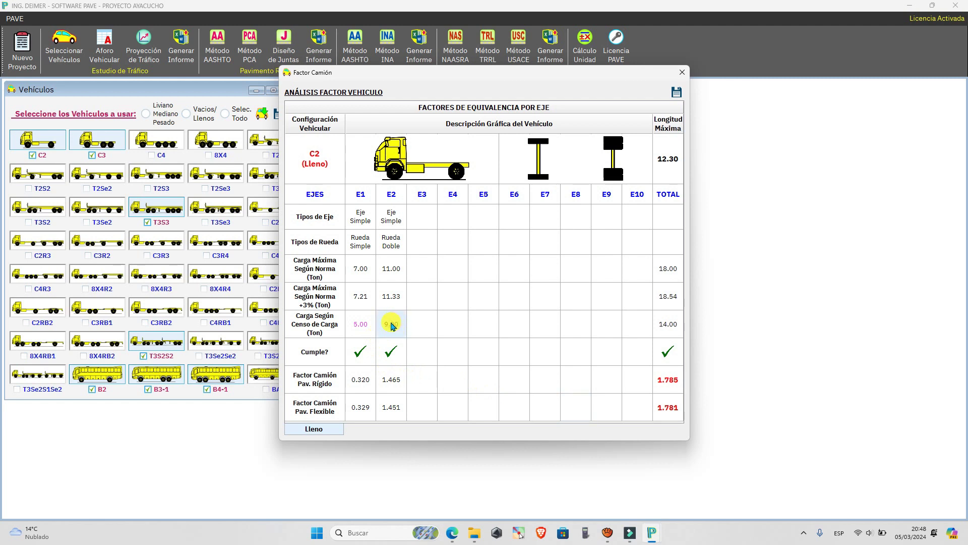
pyautogui.moveTo(323, 382); pyautogui.dragTo(659, 380)
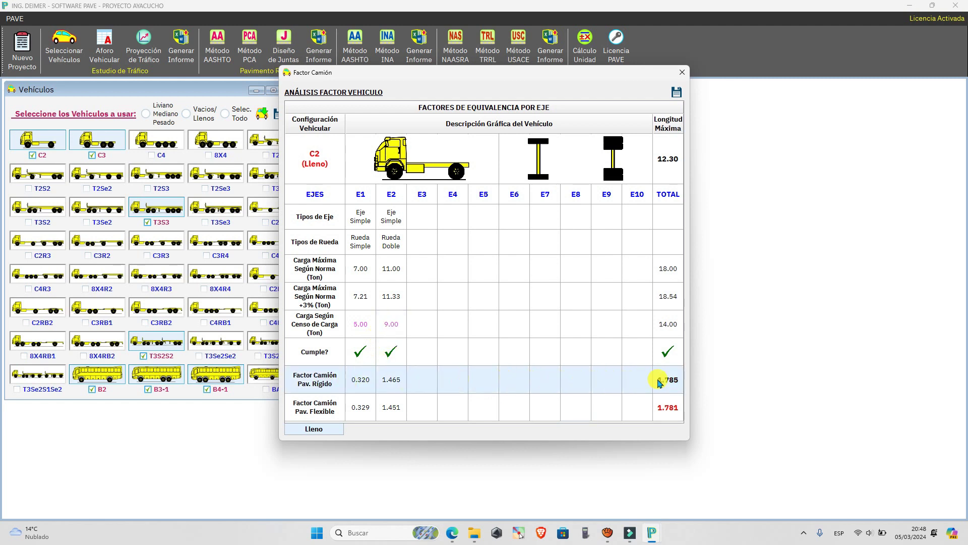
pyautogui.moveTo(332, 403); pyautogui.dragTo(639, 406)
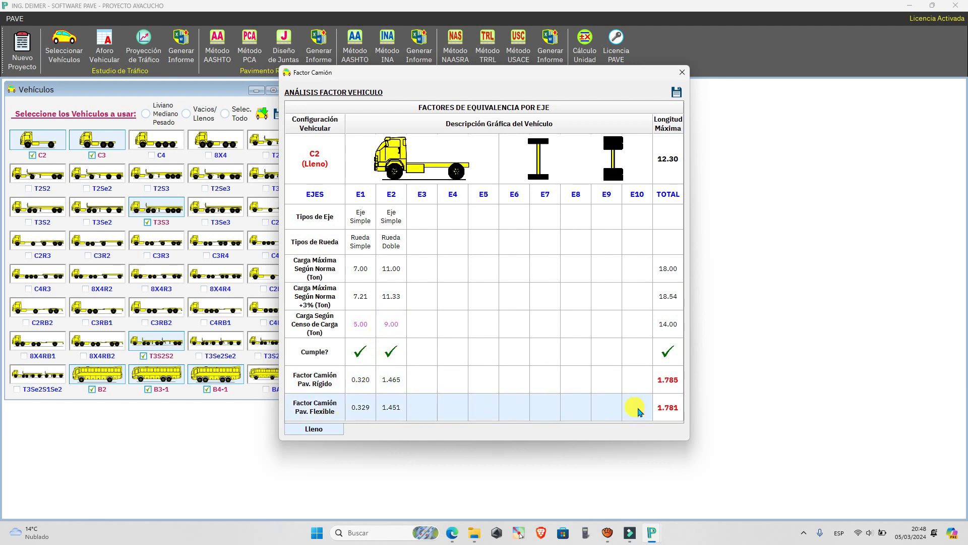
pyautogui.doubleClick(391, 325)
pyautogui.write('7')
pyautogui.press('Return')
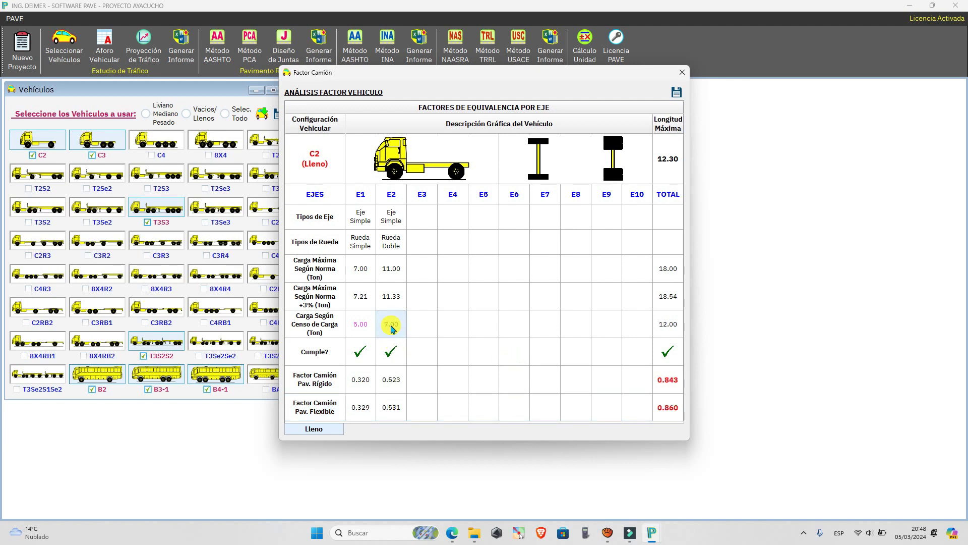
pyautogui.click(395, 380)
pyautogui.click(395, 407)
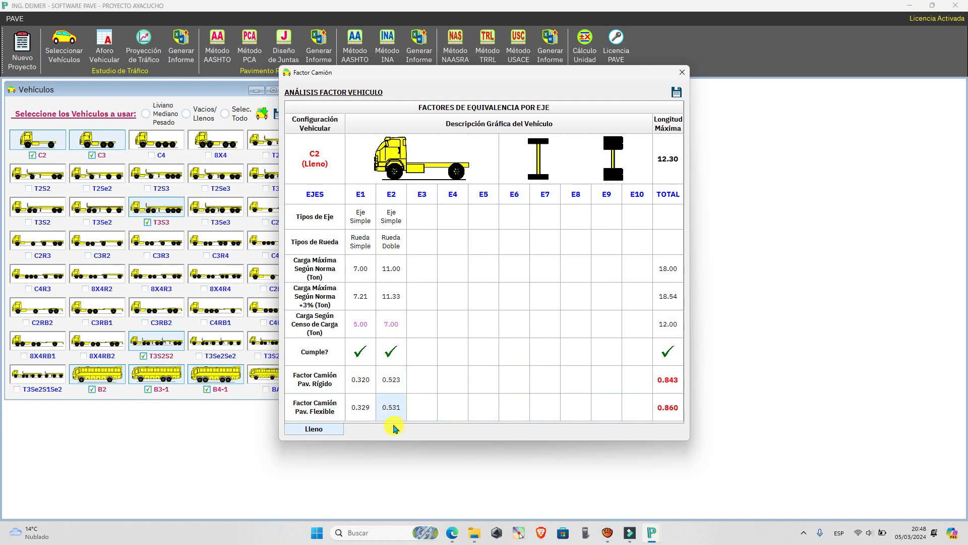
pyautogui.click(667, 380)
pyautogui.click(667, 407)
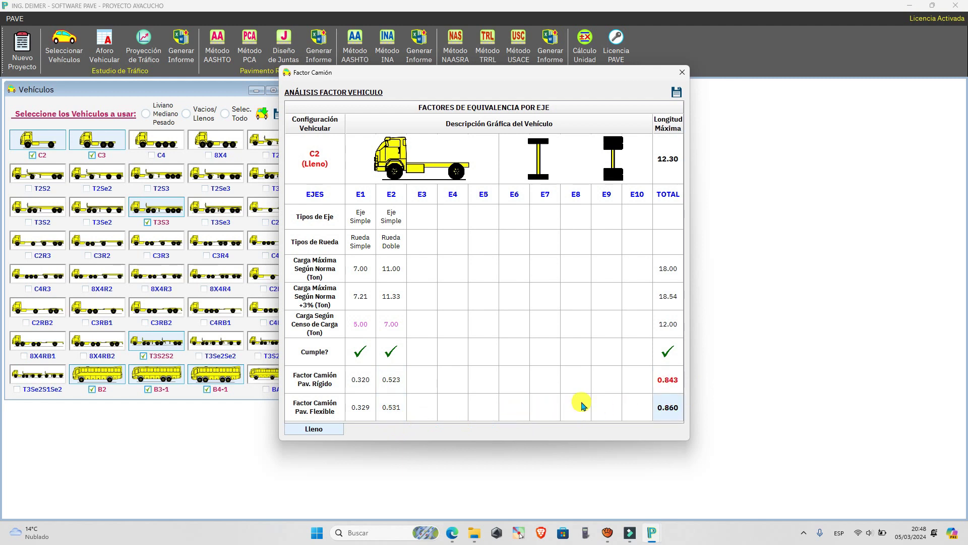
# Step: Restore the C2 truck's census load on axle E2 to 9 tons
pyautogui.doubleClick(394, 330)
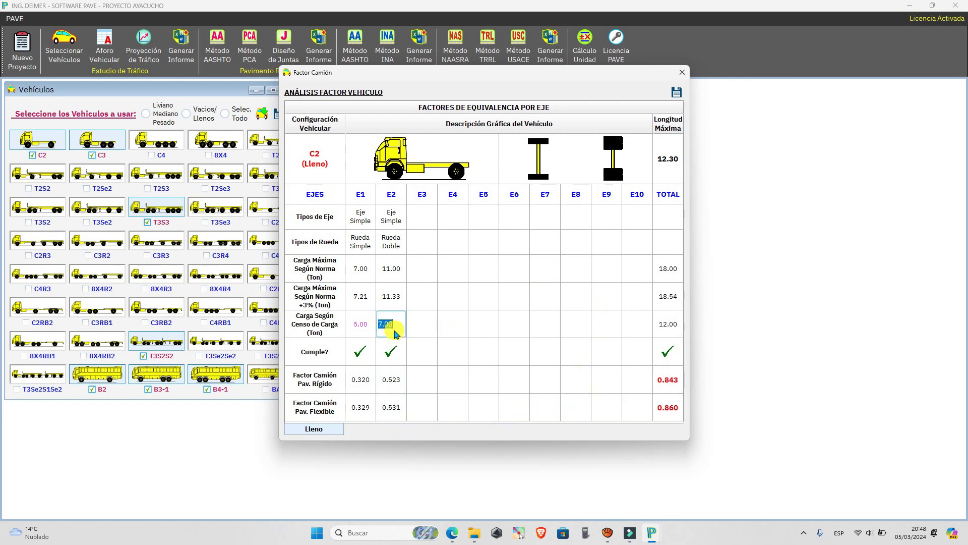
pyautogui.write('9')
pyautogui.press('Return')
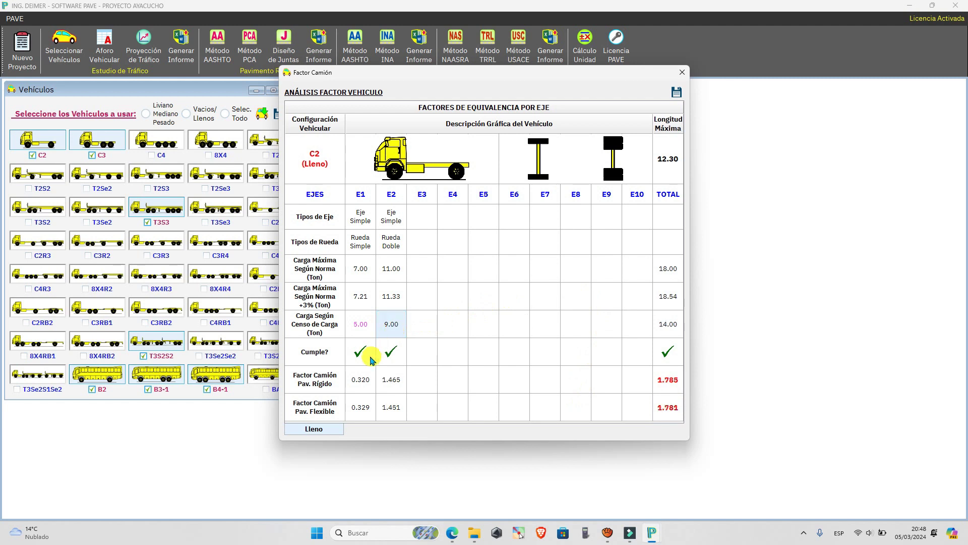
# Step: Compare the C2 truck's rigid and flexible pavement factors for each axle and in the total
pyautogui.moveTo(308, 386); pyautogui.dragTo(428, 387)
pyautogui.moveTo(317, 411)
pyautogui.mouseDown()
pyautogui.moveTo(638, 408)
pyautogui.moveTo(329, 411)
pyautogui.mouseUp()
pyautogui.click(330, 412)
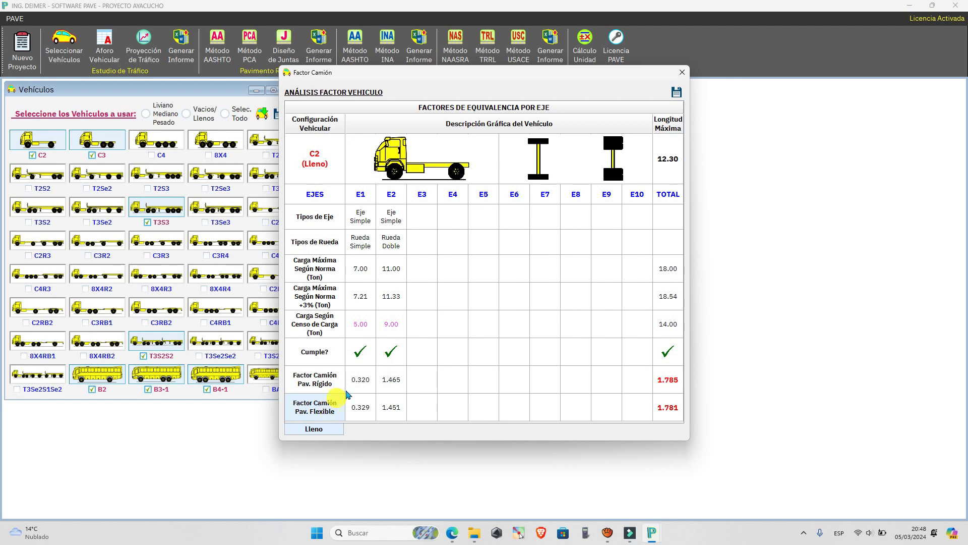
pyautogui.moveTo(354, 381); pyautogui.dragTo(359, 411)
pyautogui.moveTo(389, 378); pyautogui.dragTo(392, 408)
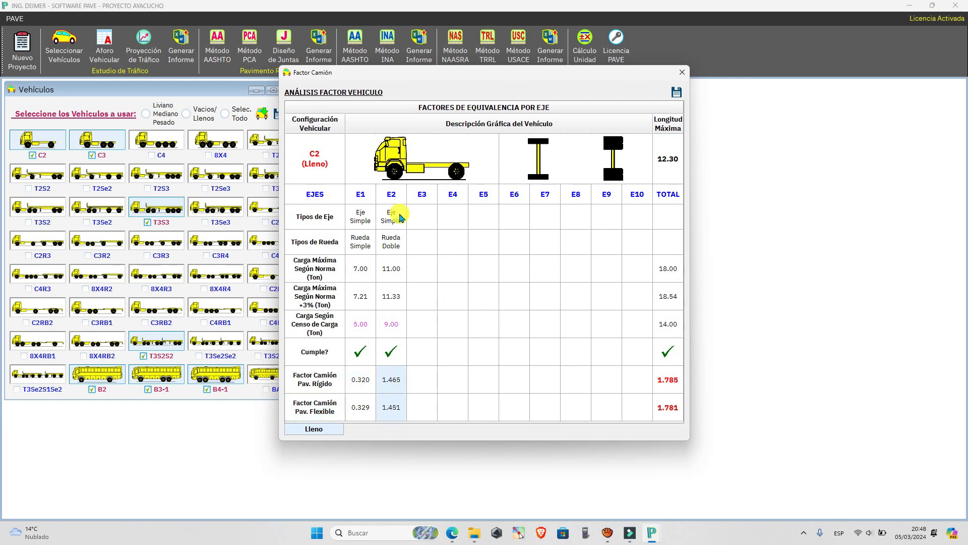
pyautogui.moveTo(669, 380); pyautogui.dragTo(669, 409)
pyautogui.click(497, 411)
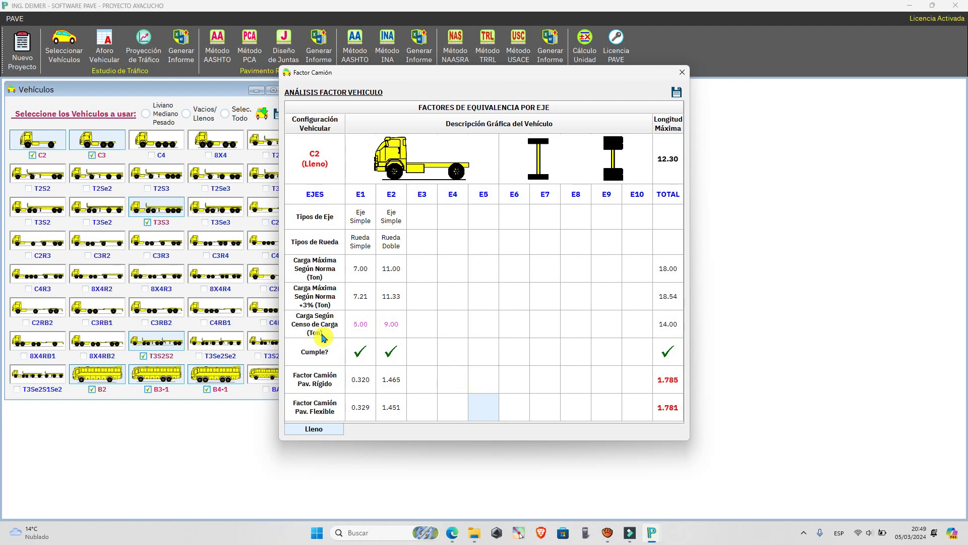
# Step: Review the C2 truck's census load and Cumple? rows, maximum length and resulting truck factors
pyautogui.moveTo(314, 328); pyautogui.dragTo(543, 327)
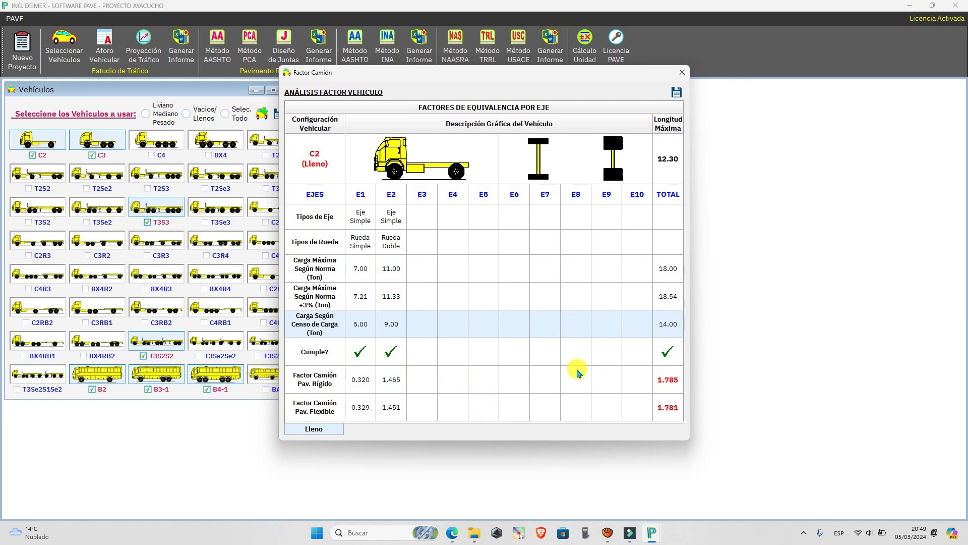
pyautogui.click(567, 383)
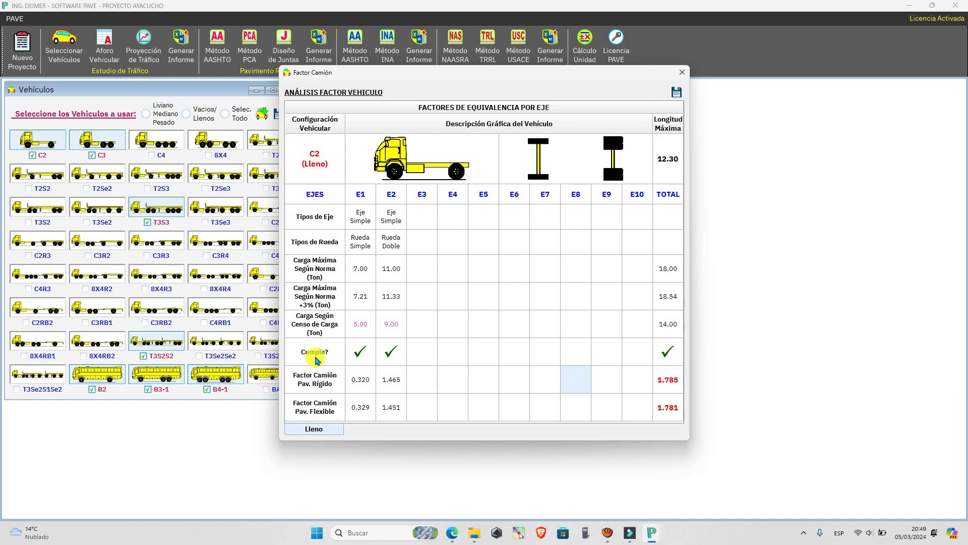
pyautogui.moveTo(315, 356); pyautogui.dragTo(666, 355)
pyautogui.click(642, 373)
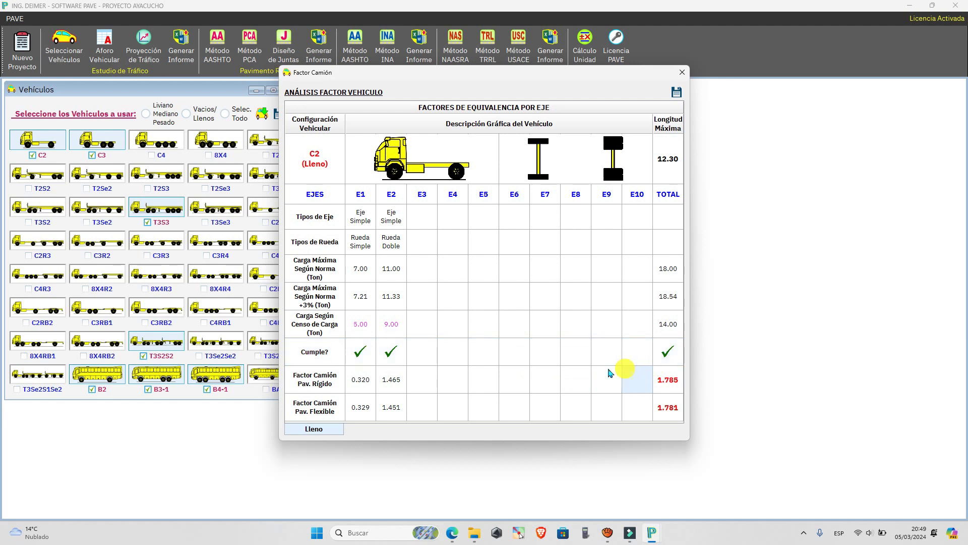
pyautogui.moveTo(306, 361); pyautogui.dragTo(659, 353)
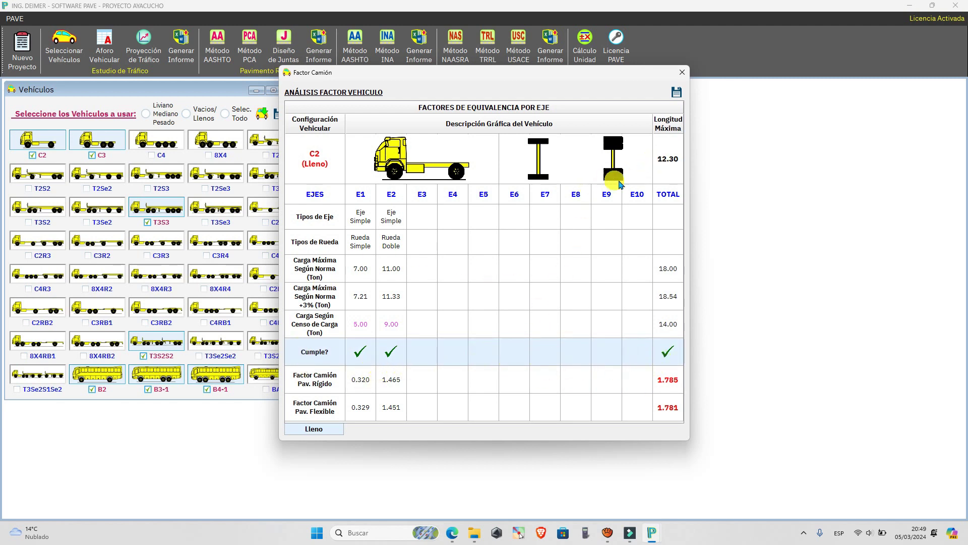
pyautogui.click(676, 160)
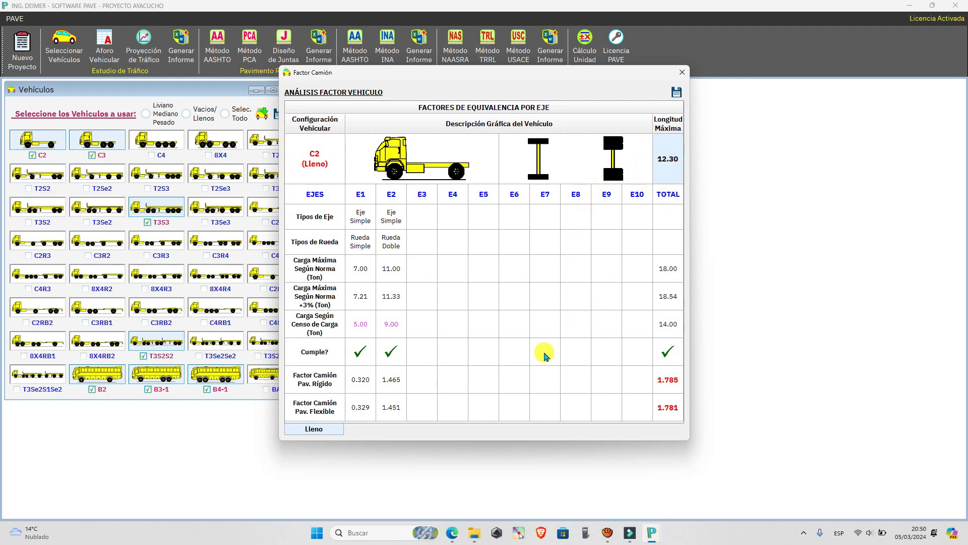
pyautogui.moveTo(362, 301); pyautogui.dragTo(391, 379)
pyautogui.click(662, 393)
pyautogui.click(568, 393)
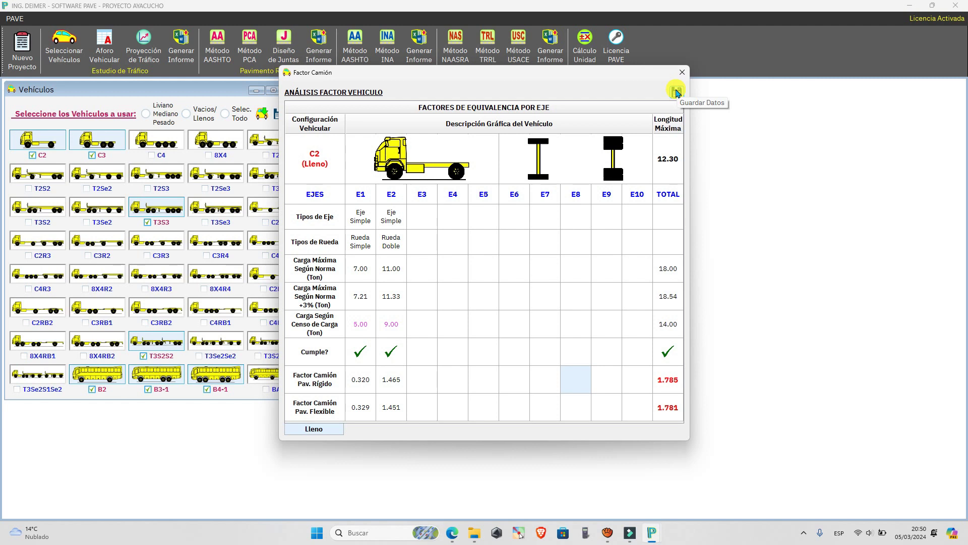
# Step: Save the C2 truck's factor analysis data
pyautogui.click(677, 93)
pyautogui.click(677, 92)
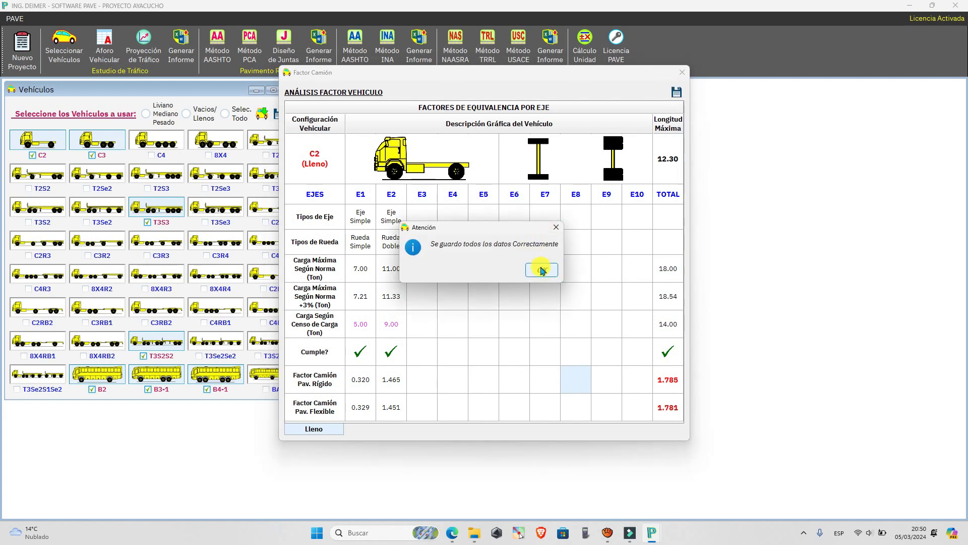
pyautogui.click(541, 271)
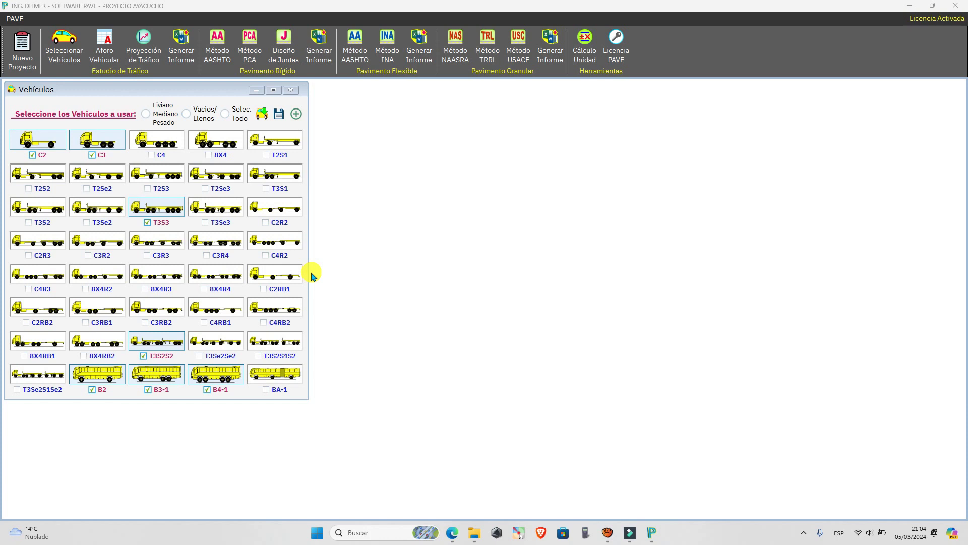
# Step: Open the Factor Camión analysis of the T3S3 vehicle and set the census load on axle E1 to 5 tons
pyautogui.rightClick(158, 211)
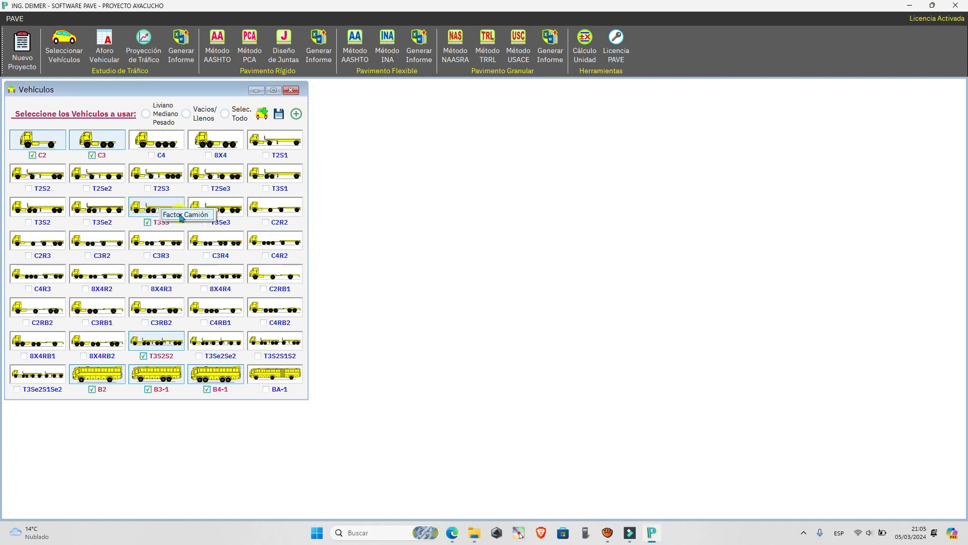
pyautogui.click(179, 213)
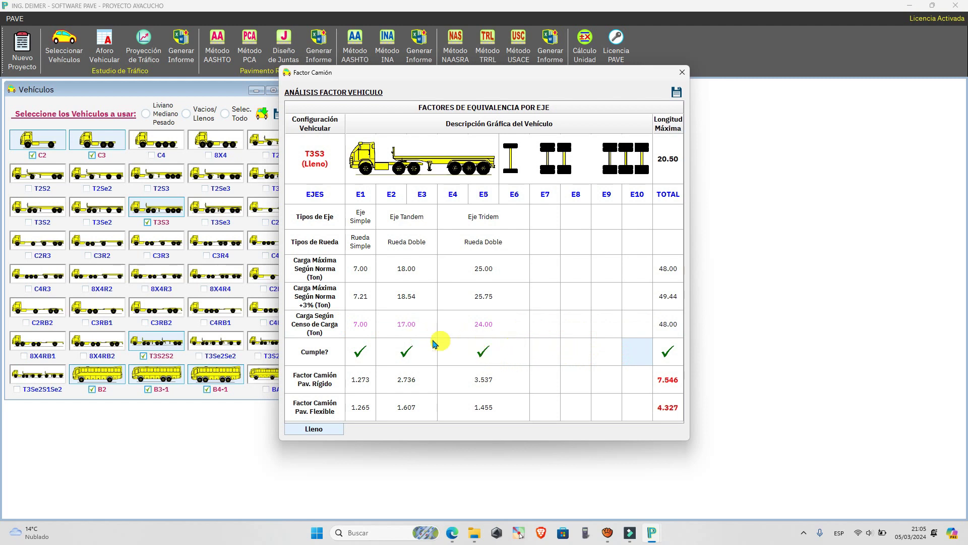
pyautogui.doubleClick(365, 333)
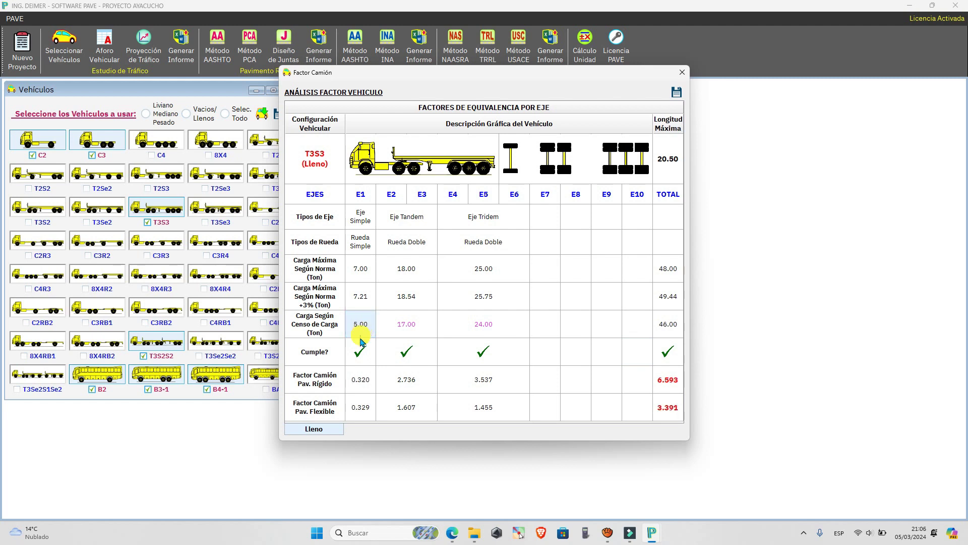
pyautogui.click(360, 378)
pyautogui.moveTo(665, 382); pyautogui.dragTo(411, 396)
pyautogui.click(411, 396)
# Step: Set the T3S3 census loads to 14 tons on the tandem axle and 21 tons on the tridem axle
pyautogui.click(410, 328)
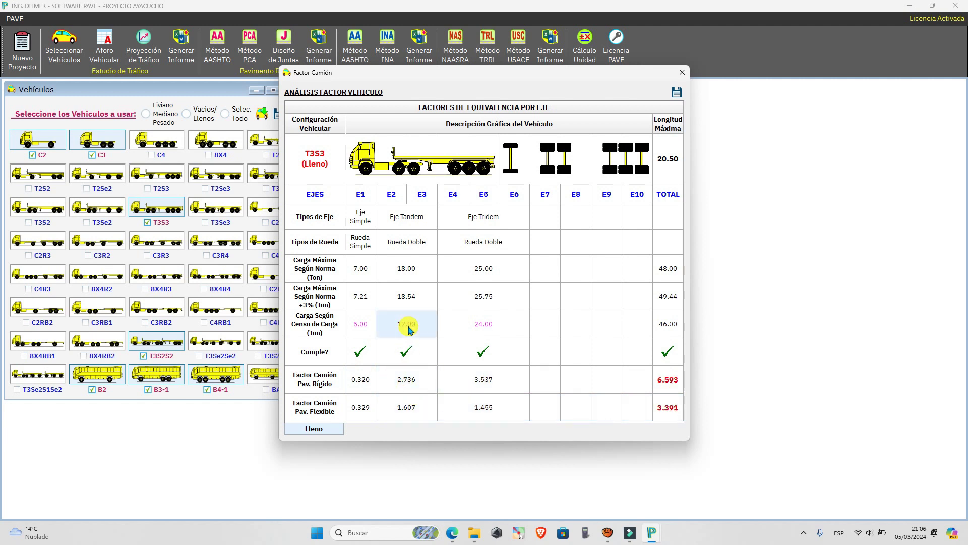
pyautogui.click(410, 328)
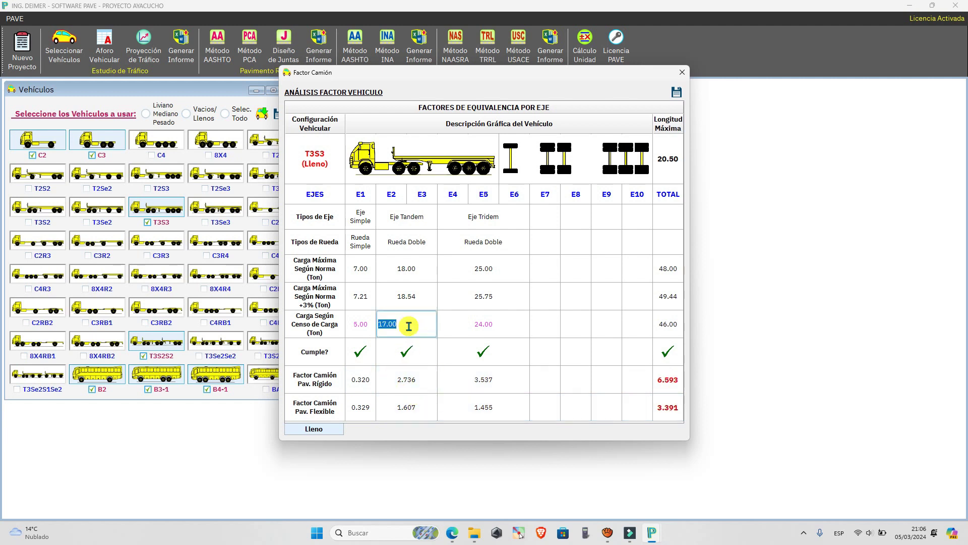
pyautogui.press('Return')
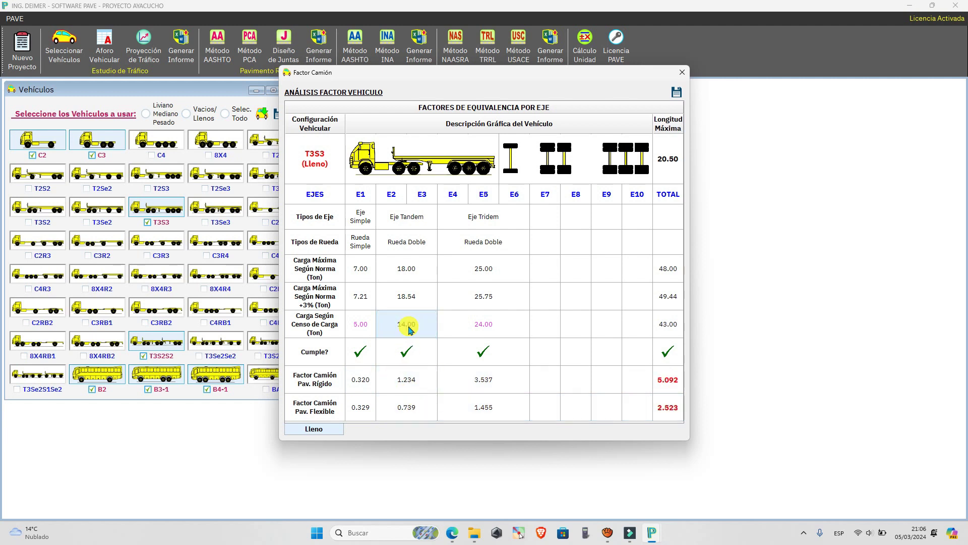
pyautogui.click(508, 325)
pyautogui.click(509, 327)
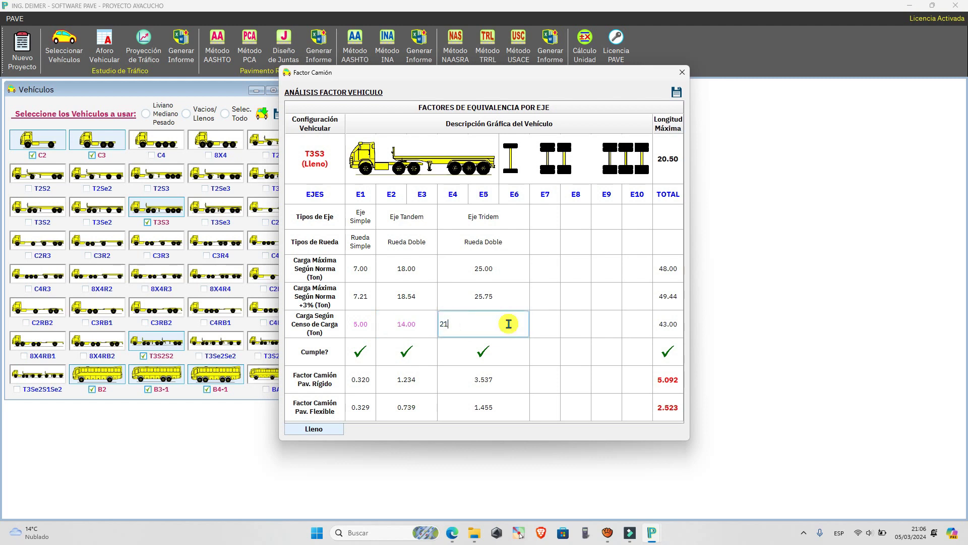
pyautogui.write('21')
pyautogui.press('Return')
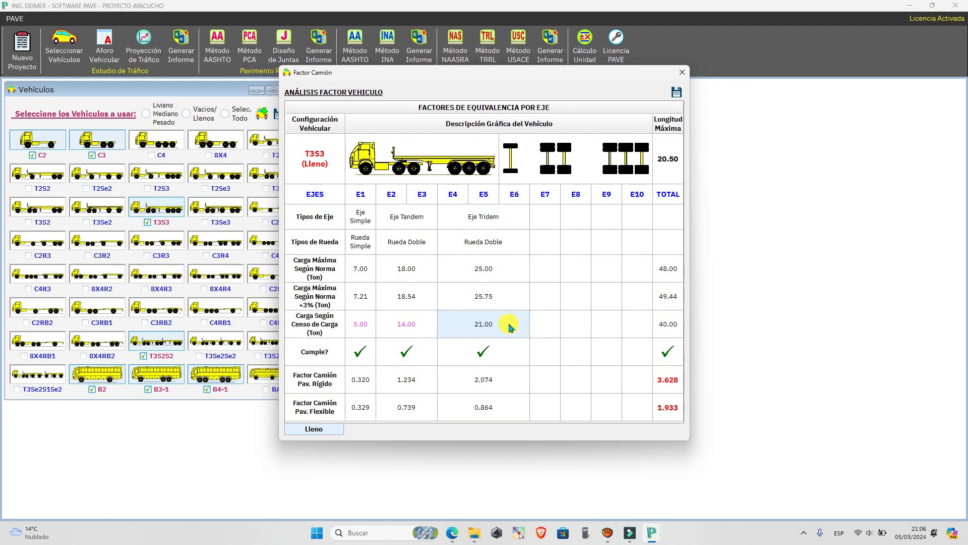
# Step: Check the T3S3 factor, census load and Cumple? rows, and save the vehicle's data
pyautogui.click(359, 379)
pyautogui.moveTo(379, 377); pyautogui.dragTo(666, 378)
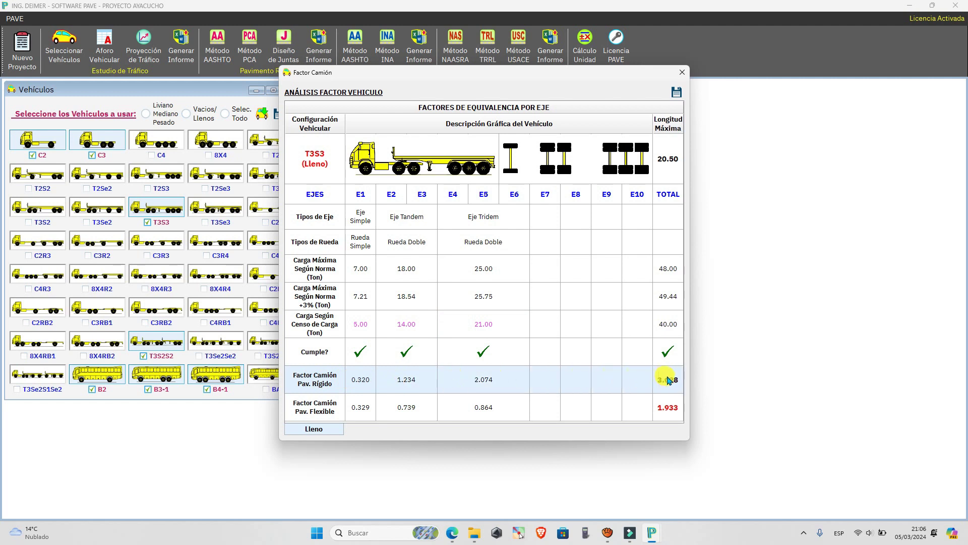
pyautogui.moveTo(331, 408); pyautogui.dragTo(661, 392)
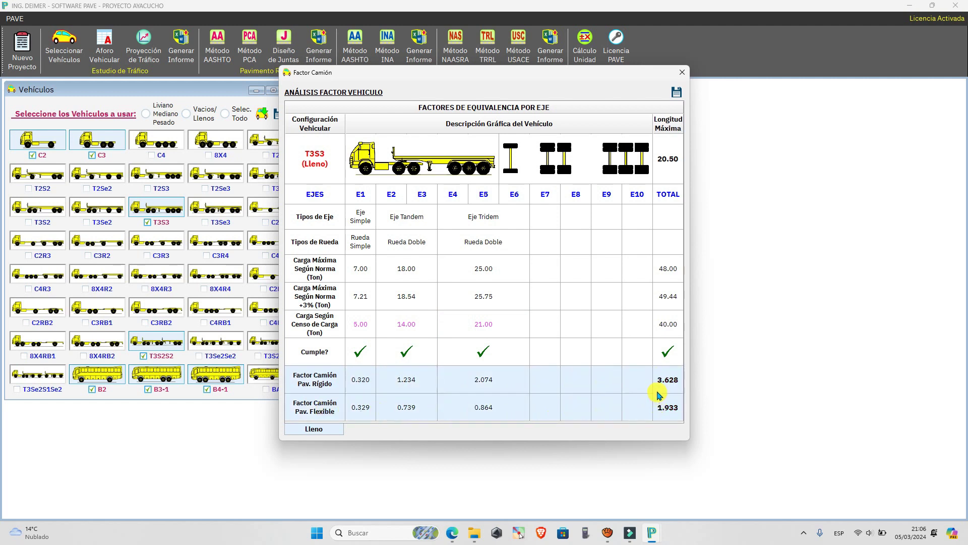
pyautogui.click(547, 376)
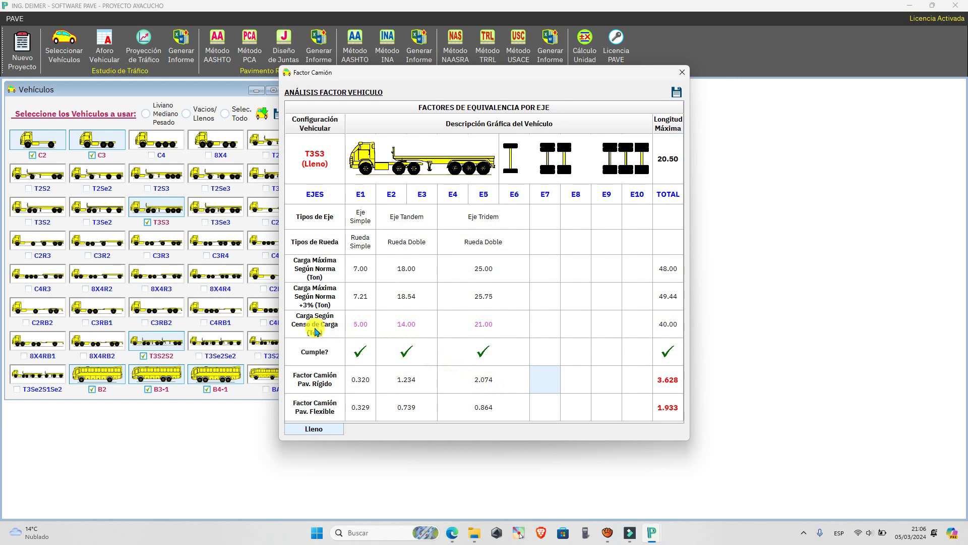
pyautogui.moveTo(315, 331); pyautogui.dragTo(558, 329)
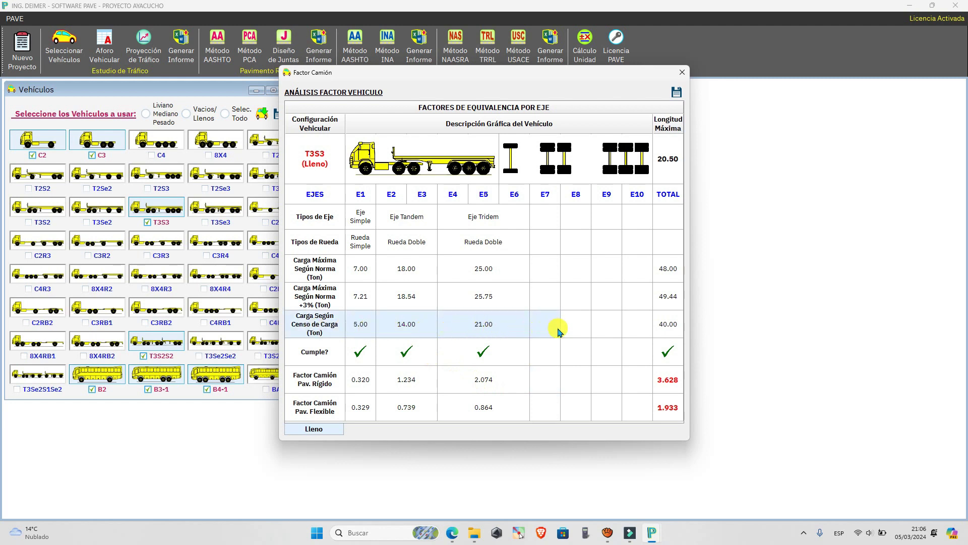
pyautogui.click(655, 352)
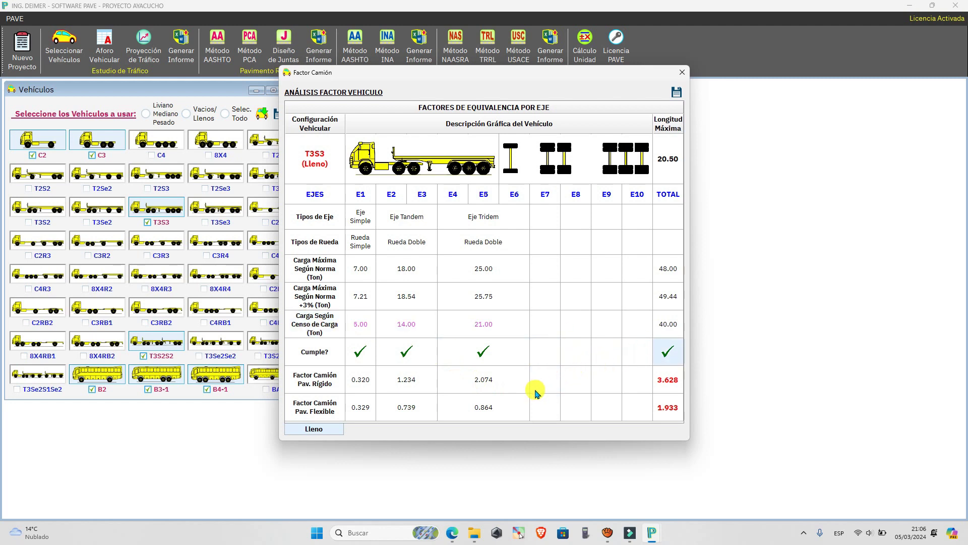
pyautogui.click(675, 94)
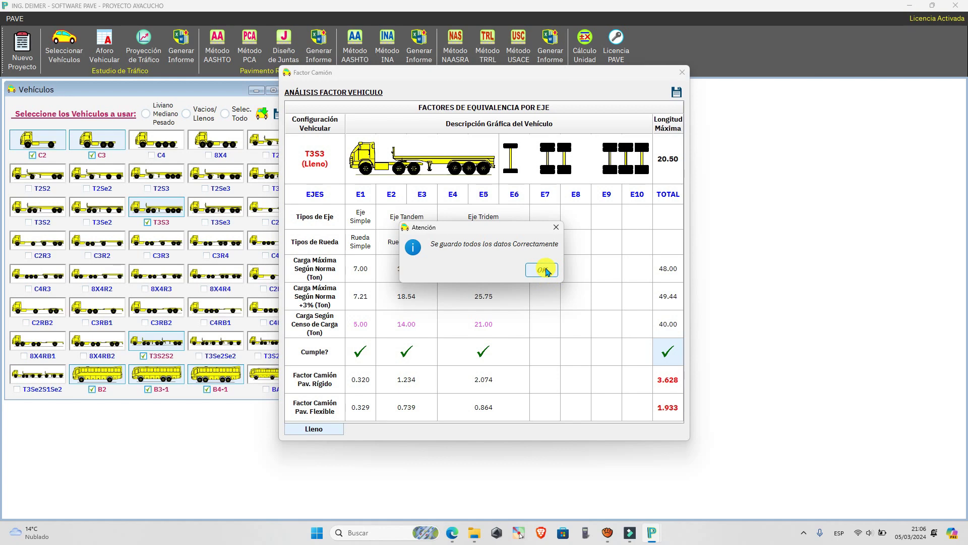
pyautogui.click(542, 271)
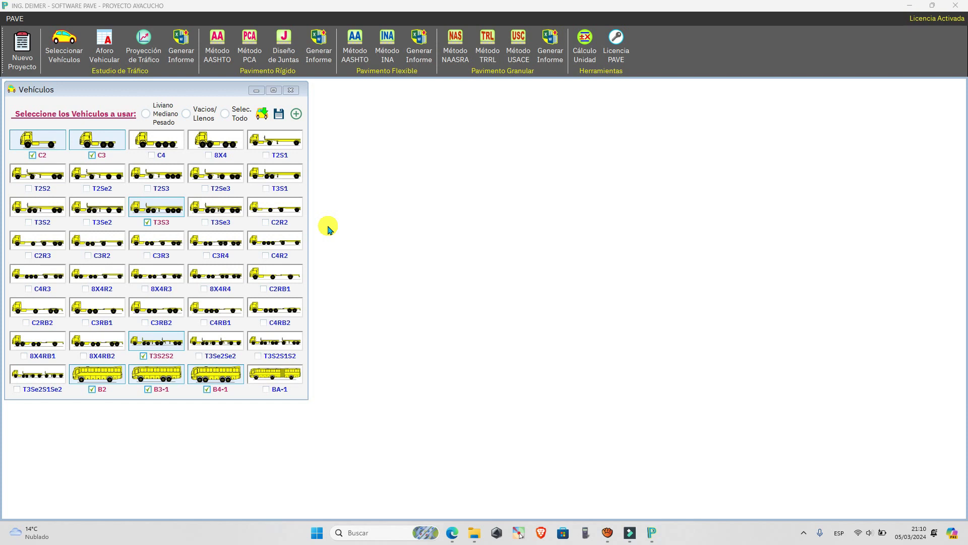
# Step: Open the Factor Camión analyses of the C3 and T3S2S2 trucks one after the other and save each vehicle's data
pyautogui.click(121, 145)
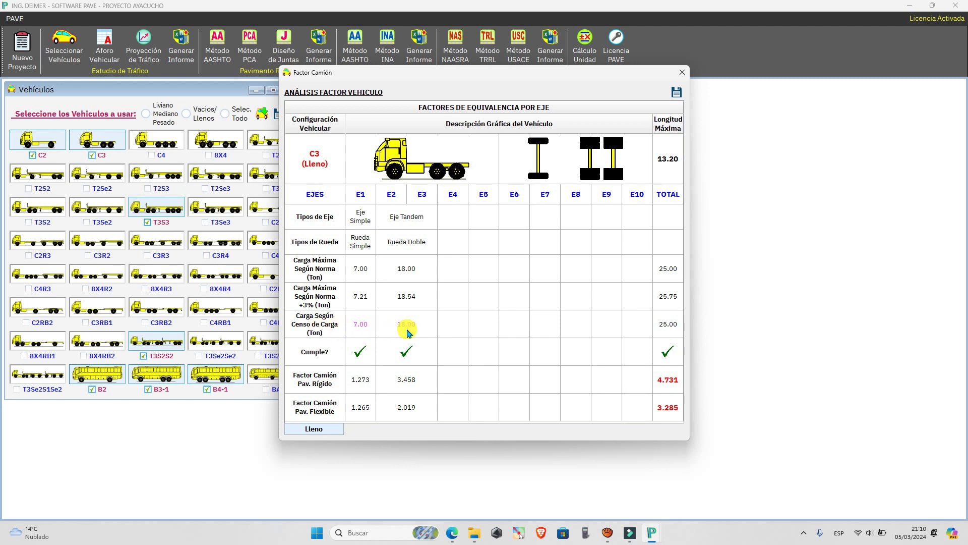
pyautogui.click(676, 92)
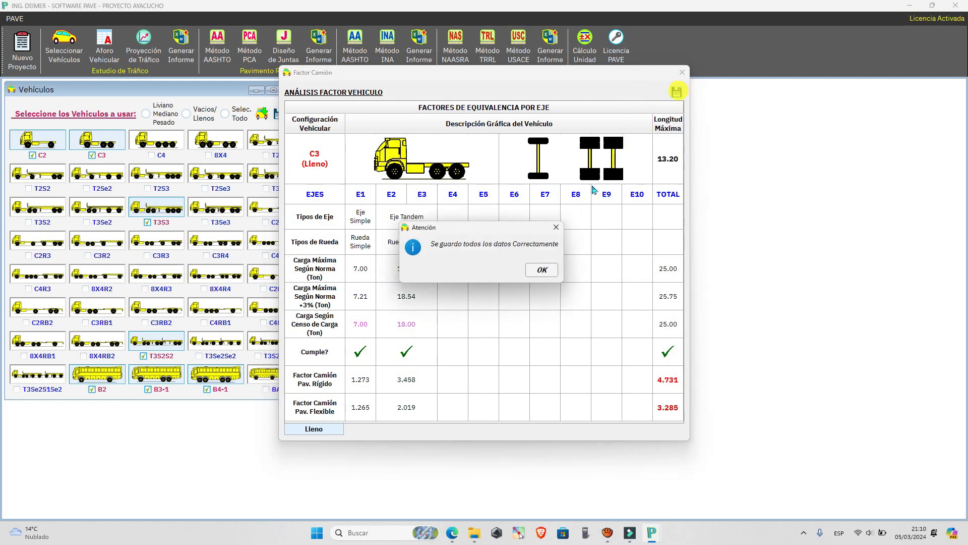
pyautogui.click(542, 271)
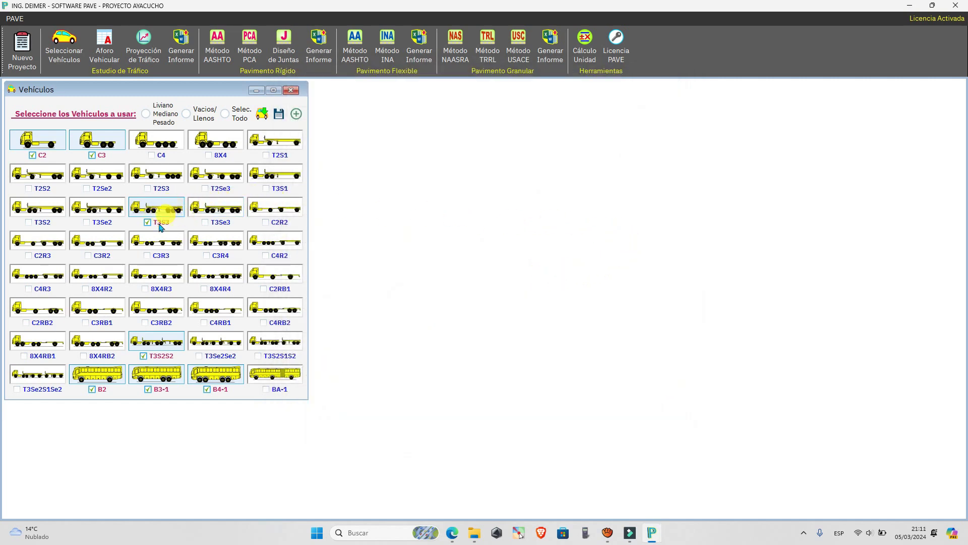
pyautogui.click(163, 346)
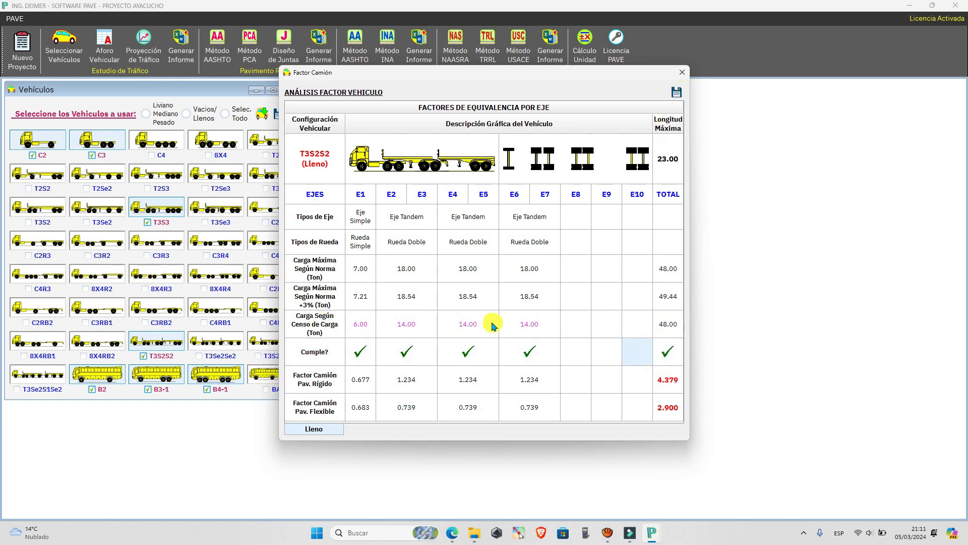
pyautogui.click(676, 92)
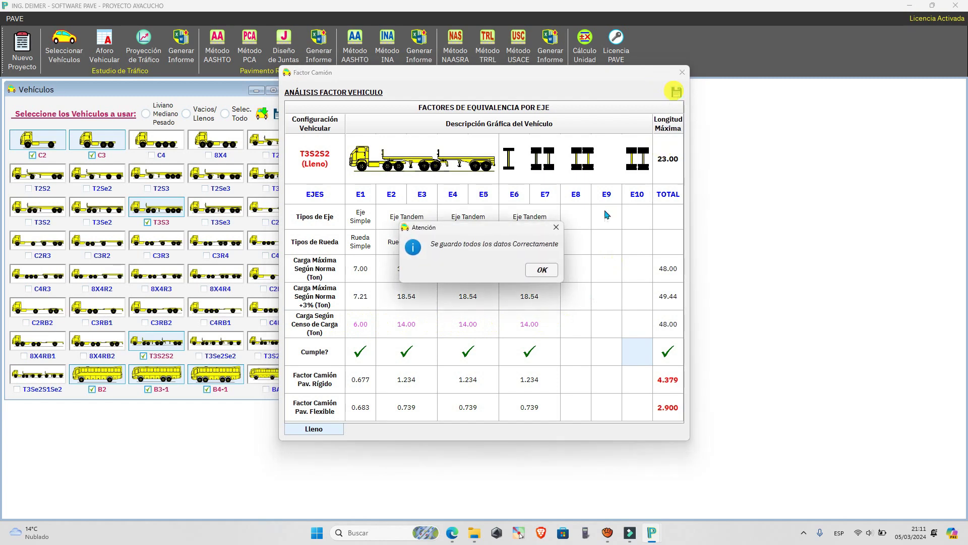
pyautogui.click(542, 270)
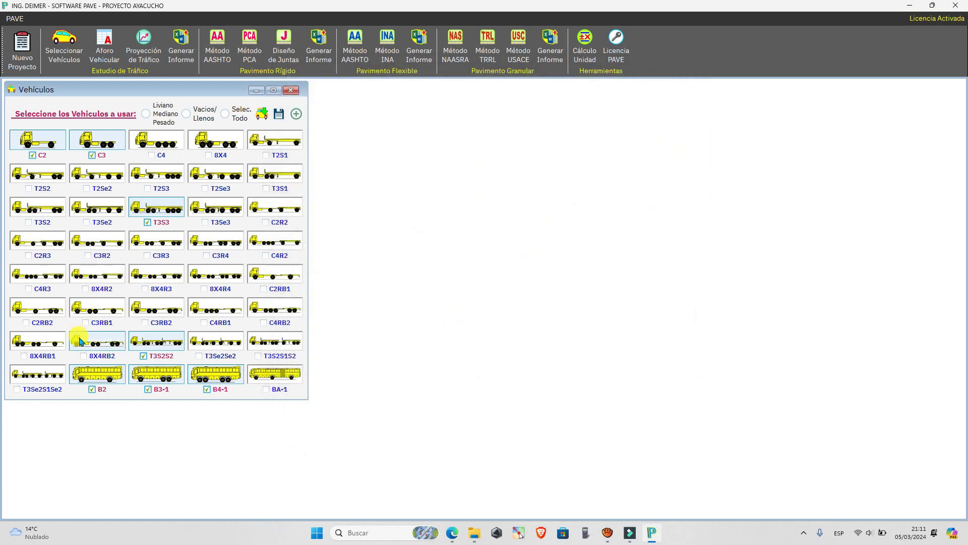
# Step: Open the Factor Camión analyses of the B2 and B3-1 buses one after the other and save each vehicle's data
pyautogui.click(106, 376)
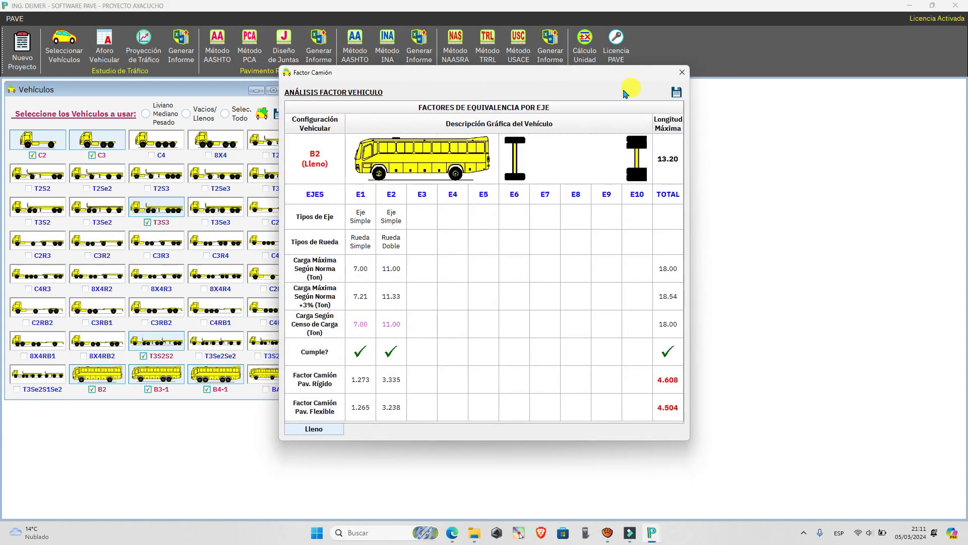
pyautogui.click(678, 91)
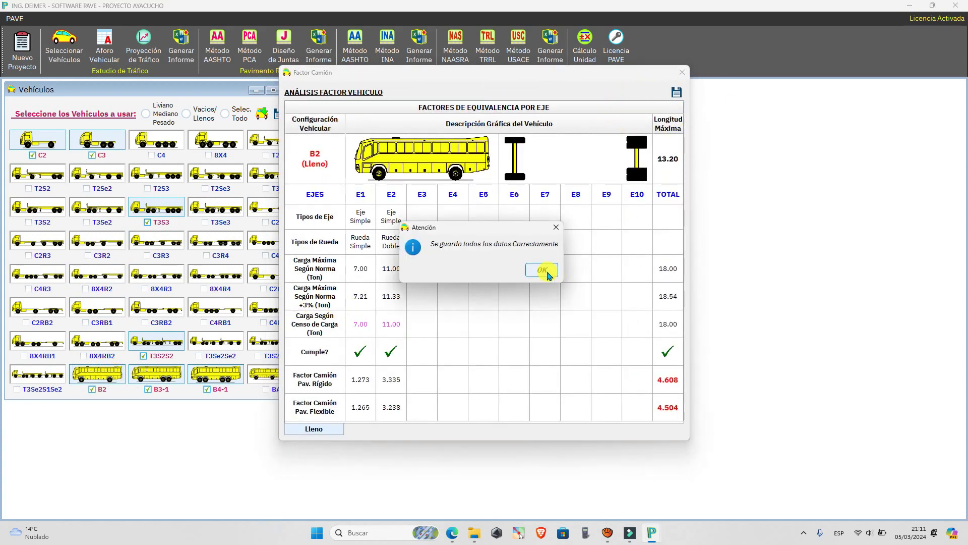
pyautogui.click(541, 271)
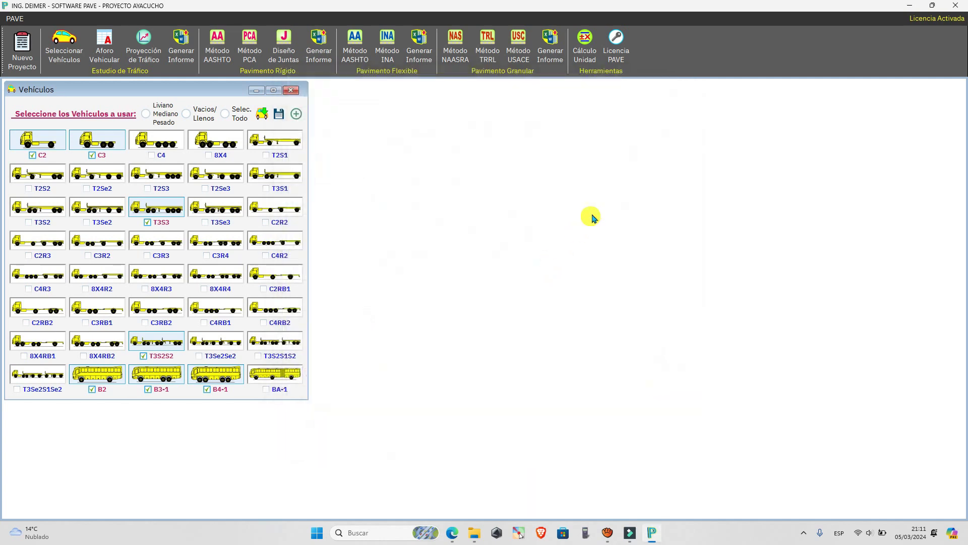
pyautogui.click(156, 375)
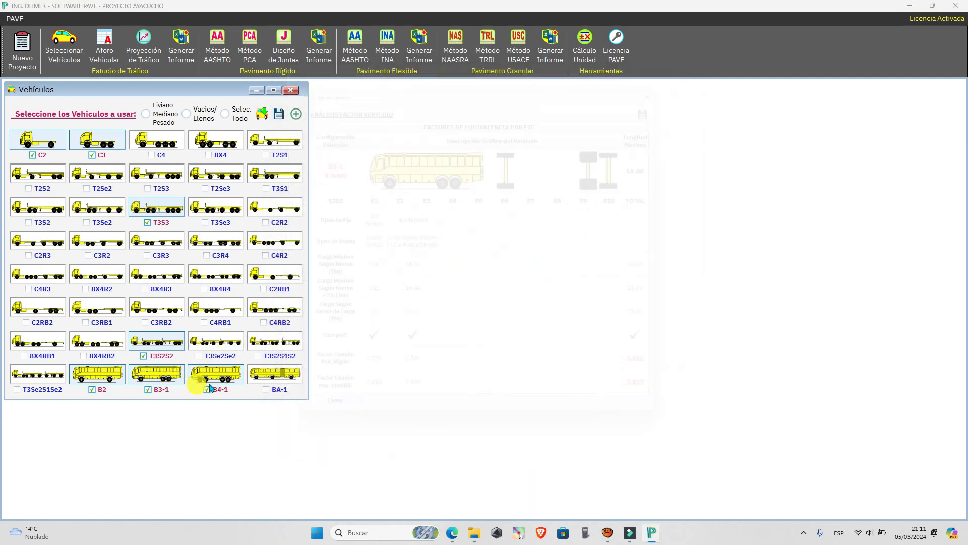
pyautogui.click(676, 91)
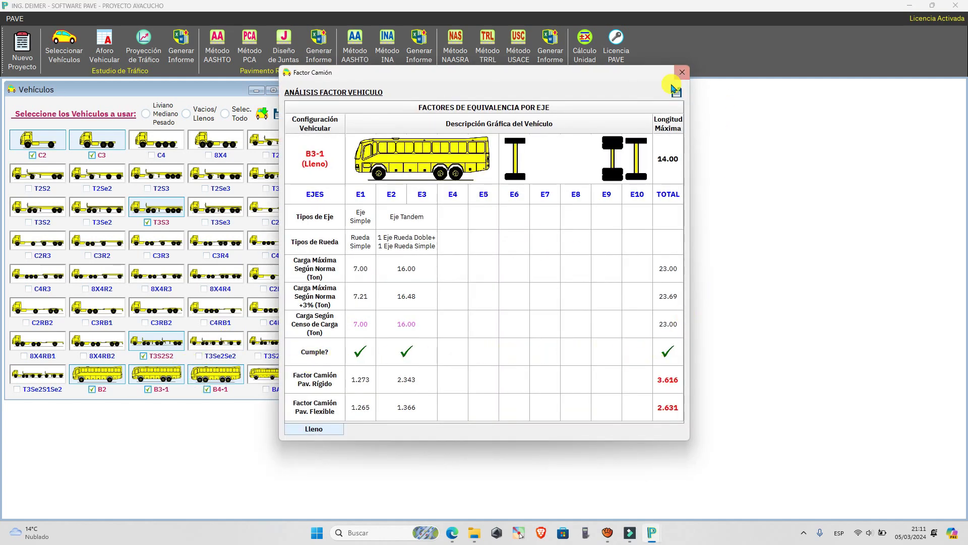
pyautogui.click(540, 270)
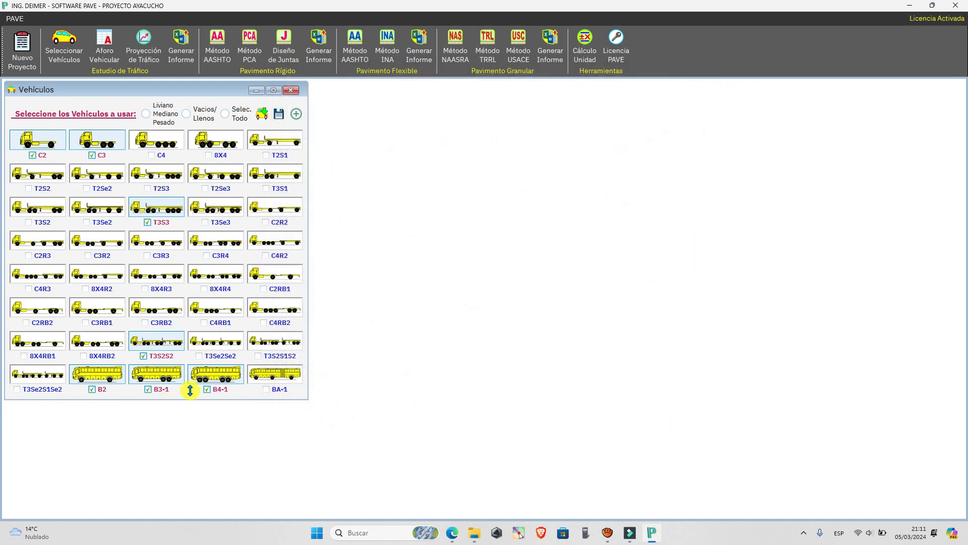
# Step: Open the Factor Camión analysis of the B4-1 bus and save its data
pyautogui.click(241, 385)
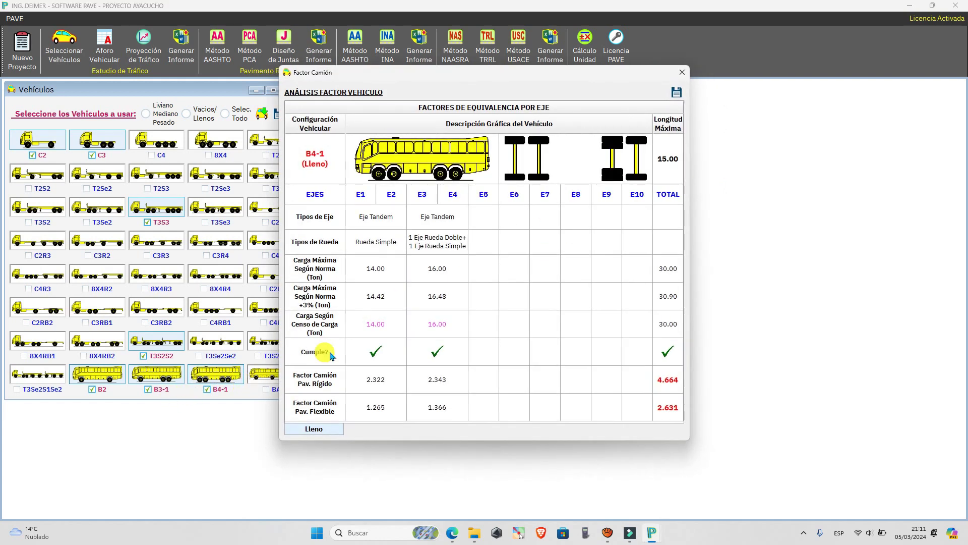
pyautogui.click(677, 92)
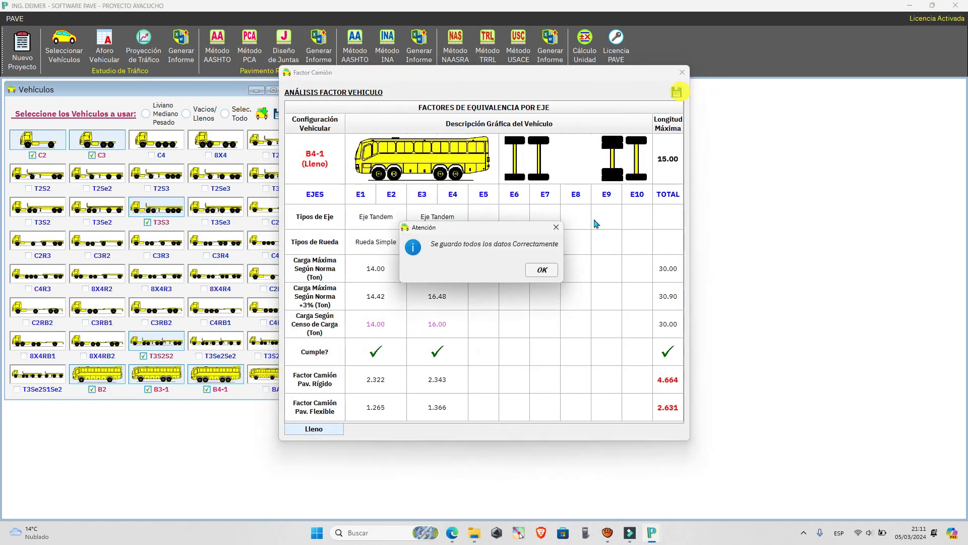
pyautogui.click(542, 270)
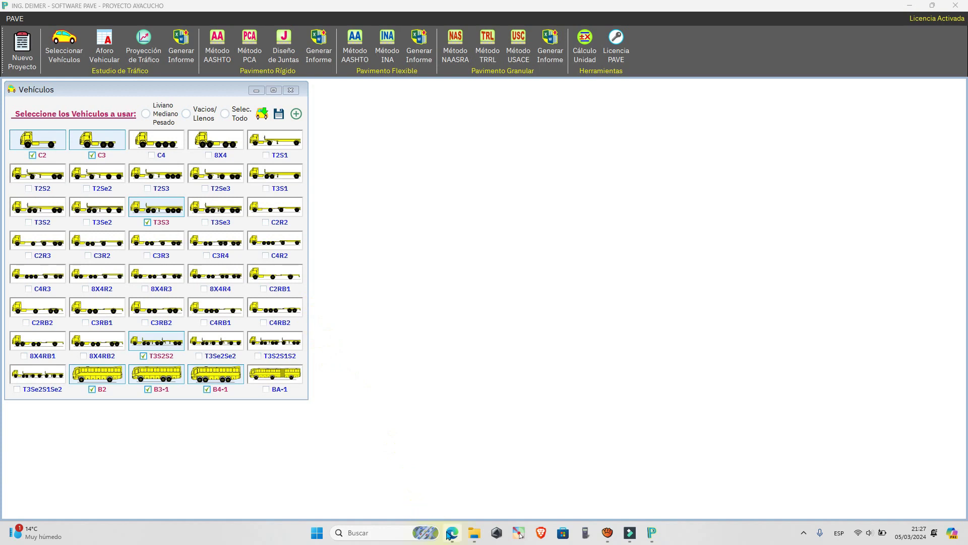
# Step: Switch to Microsoft Edge to consult the ESTUDIO DE TRAFICO.pdf guide on Factor Camión, FL and N18
pyautogui.click(451, 533)
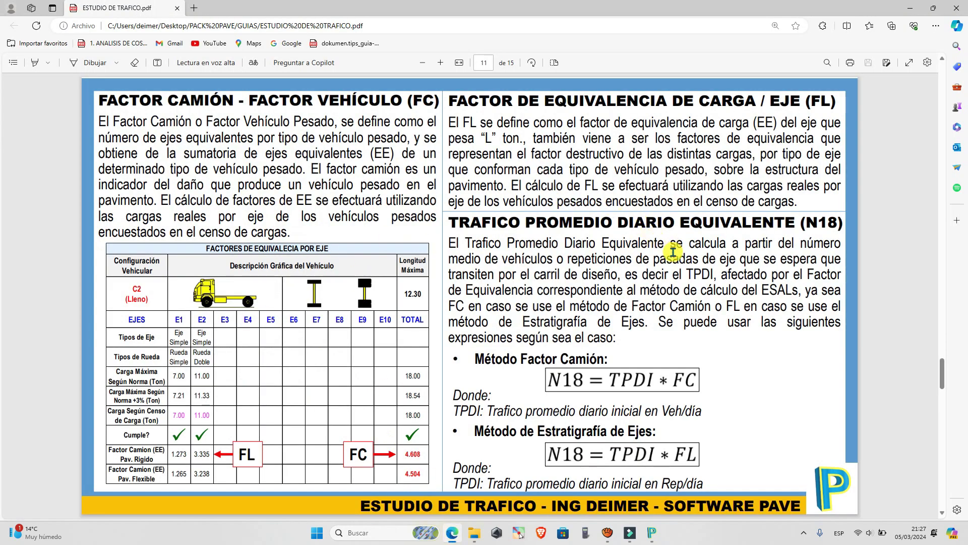